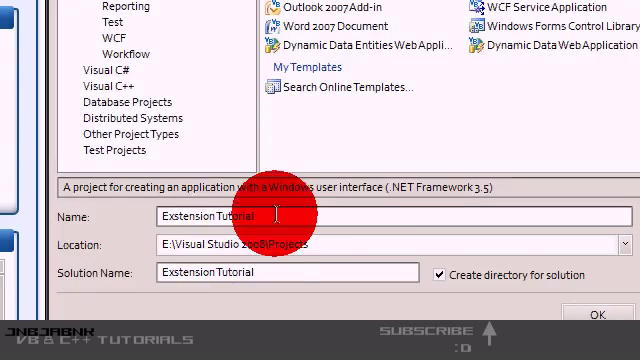
- Create the new Windows Forms project from the New Project dialog
{"action": "left_click_drag", "start_coordinate": [320, 216], "coordinate": [200, 220]}
{"action": "left_click", "coordinate": [343, 211]}
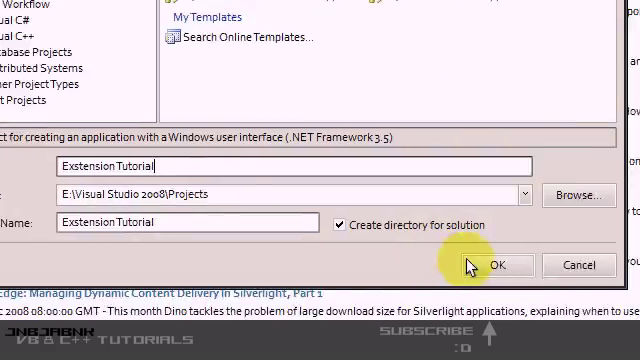
{"action": "left_click", "coordinate": [471, 264]}
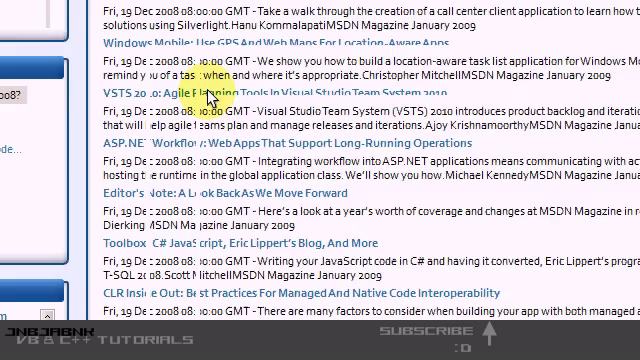
{"action": "scroll", "coordinate": [213, 95], "scroll_direction": "up", "scroll_amount": 2}
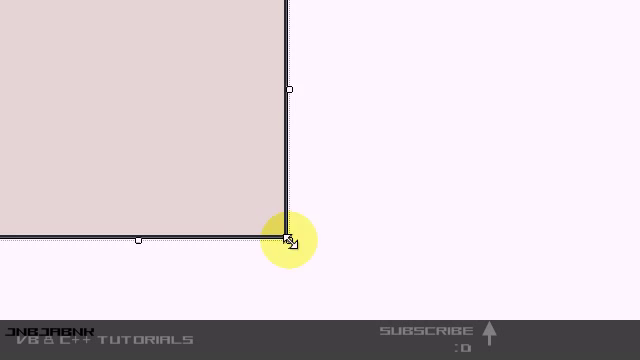
- Enlarge Form1 in the designer and close the Start Page
{"action": "left_click_drag", "start_coordinate": [287, 238], "coordinate": [460, 143]}
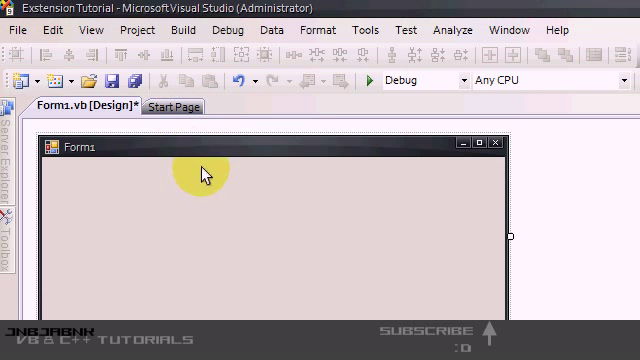
{"action": "right_click", "coordinate": [182, 108]}
{"action": "left_click", "coordinate": [215, 120]}
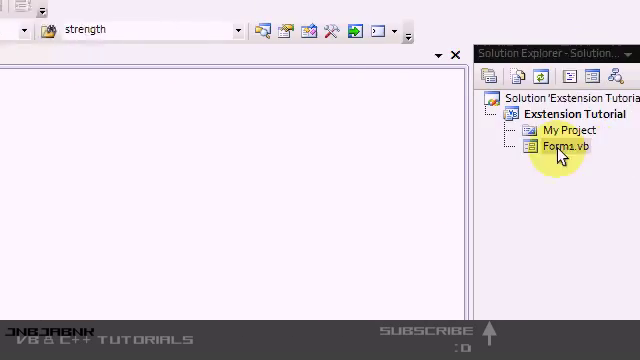
- Add a new module named Extensions.vb to the project and open its empty code
{"action": "right_click", "coordinate": [556, 114]}
{"action": "mouse_move", "coordinate": [466, 268]}
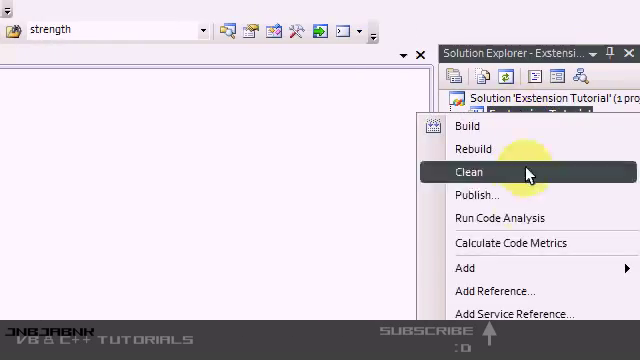
{"action": "left_click", "coordinate": [346, 266]}
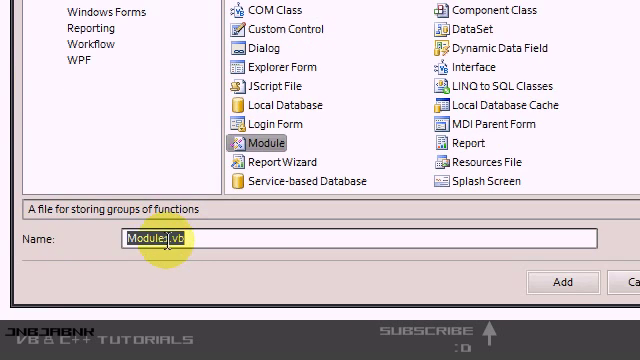
{"action": "double_click", "coordinate": [166, 240]}
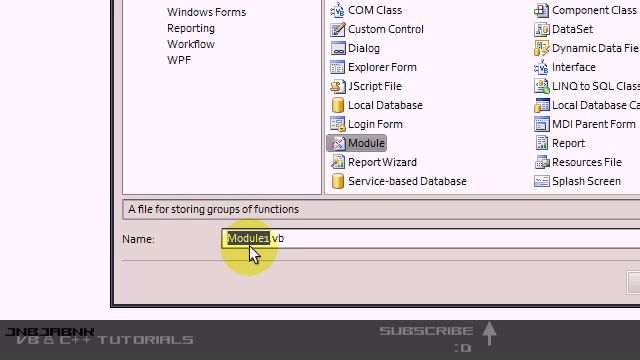
{"action": "type", "text": "xtion"}
{"action": "type", "text": "s"}
{"action": "key", "text": "BackSpace"}
{"action": "key", "text": "BackSpace"}
{"action": "type", "text": "ension"}
{"action": "type", "text": "s"}
{"action": "key", "text": "Return"}
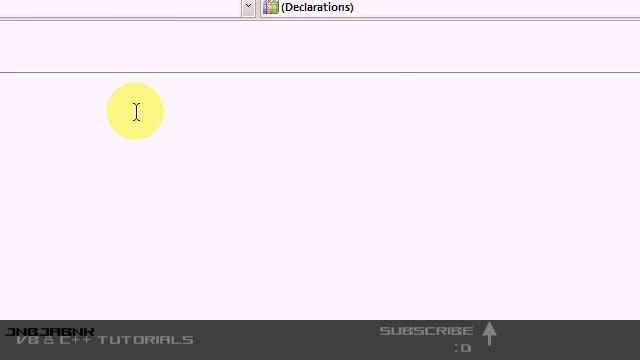
- Add Imports System.Runtime.CompilerServices on a new line above Module Extensions
{"action": "left_click", "coordinate": [150, 148]}
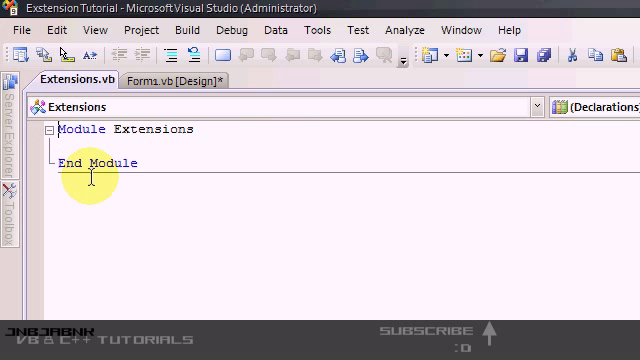
{"action": "key", "text": "Return"}
{"action": "key", "text": "Up"}
{"action": "type", "text": "Im"}
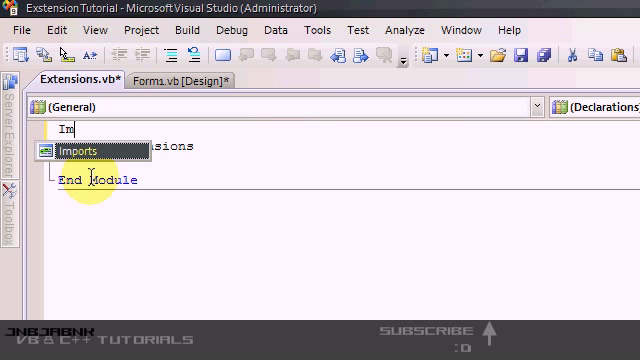
{"action": "type", "text": "port"}
{"action": "type", "text": "s System"}
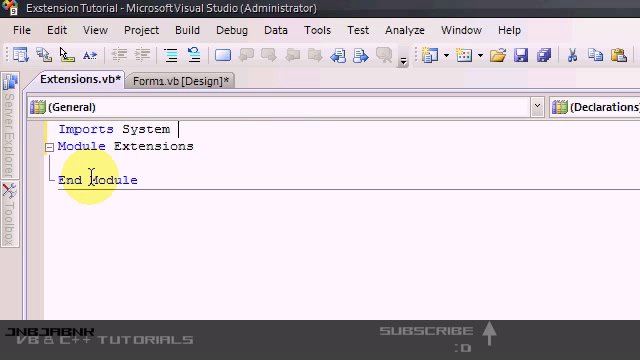
{"action": "type", "text": ".runct"}
{"action": "key", "text": "BackSpace"}
{"action": "type", "text": ".Runtime."}
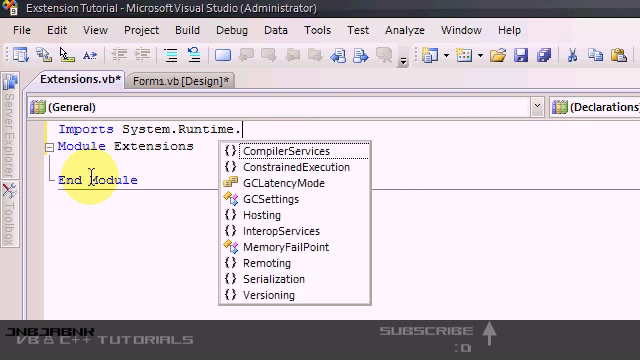
{"action": "key", "text": "Return"}
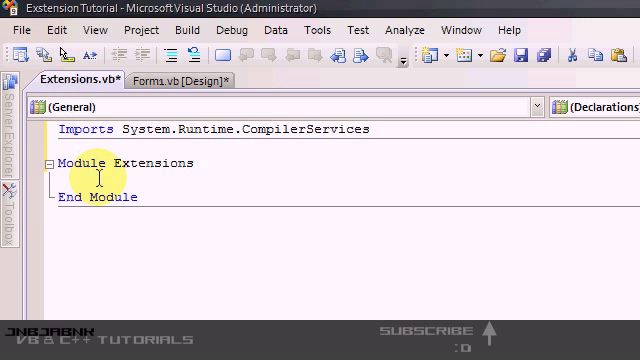
- Open up blank lines inside the Extensions module body
{"action": "left_click", "coordinate": [137, 177]}
{"action": "key", "text": "Return"}
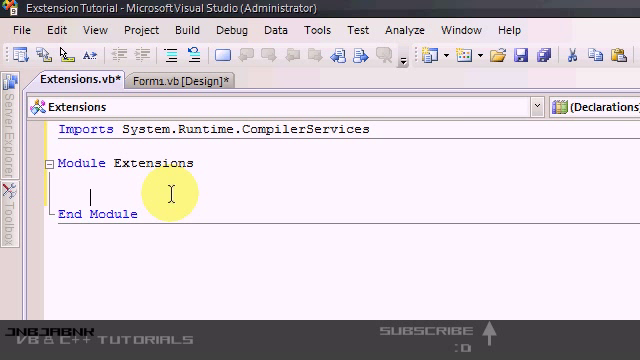
{"action": "key", "text": "Return"}
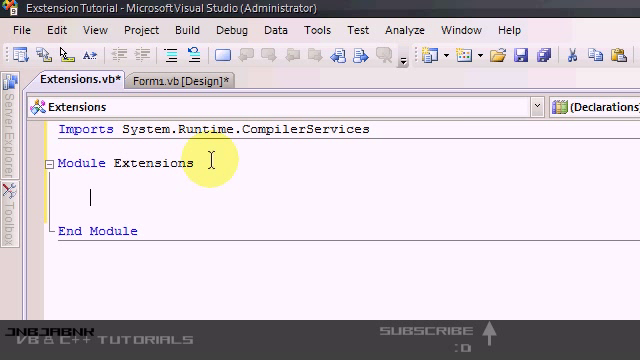
{"action": "left_click", "coordinate": [107, 184]}
{"action": "left_click", "coordinate": [109, 203]}
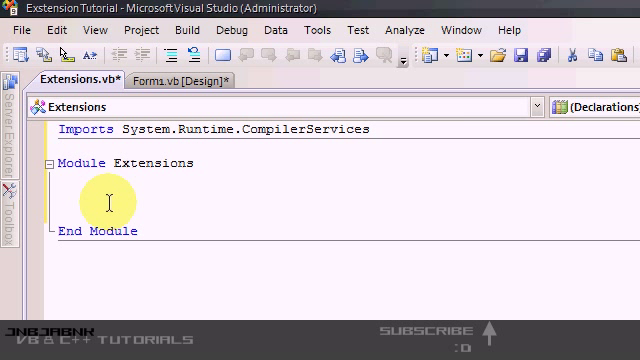
{"action": "key", "text": "Return"}
{"action": "key", "text": "Return"}
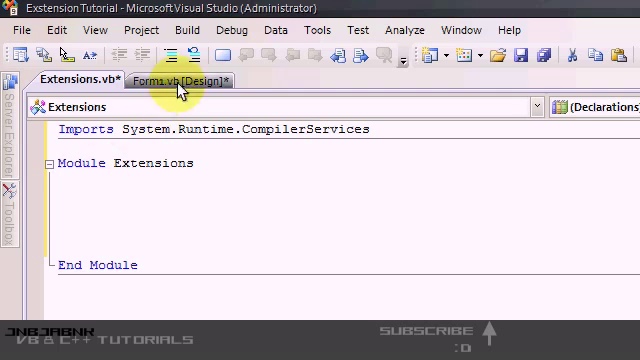
- Add a button and two text boxes to Form1 in the designer
{"action": "left_click", "coordinate": [181, 91]}
{"action": "mouse_move", "coordinate": [9, 215]}
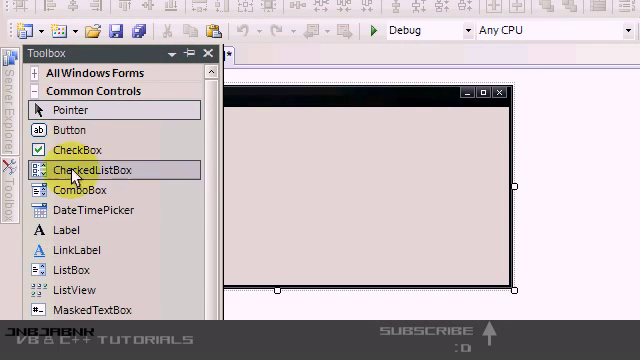
{"action": "left_click_drag", "start_coordinate": [69, 180], "coordinate": [340, 192]}
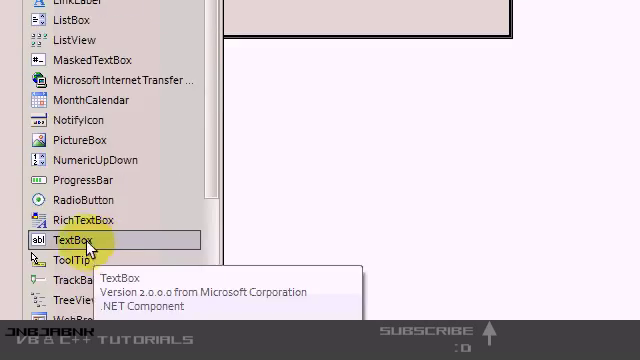
{"action": "left_click_drag", "start_coordinate": [90, 248], "coordinate": [73, 130]}
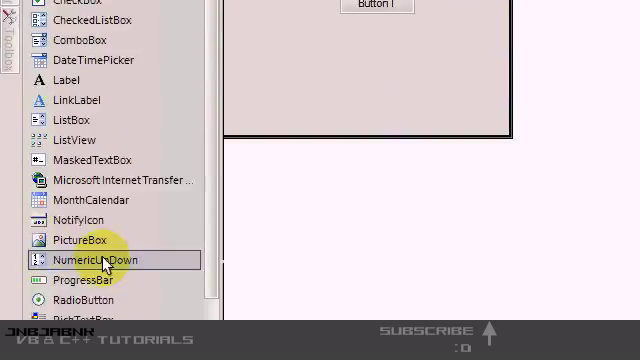
{"action": "left_click_drag", "start_coordinate": [79, 250], "coordinate": [80, 115]}
{"action": "left_click", "coordinate": [129, 129]}
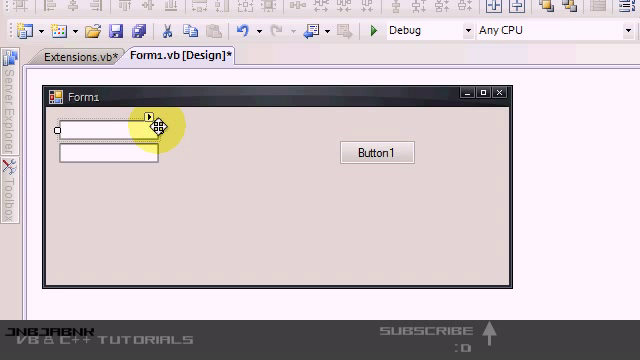
- Widen both text boxes, move Button1 under them and shrink the form to fit
{"action": "left_click_drag", "start_coordinate": [157, 129], "coordinate": [338, 125]}
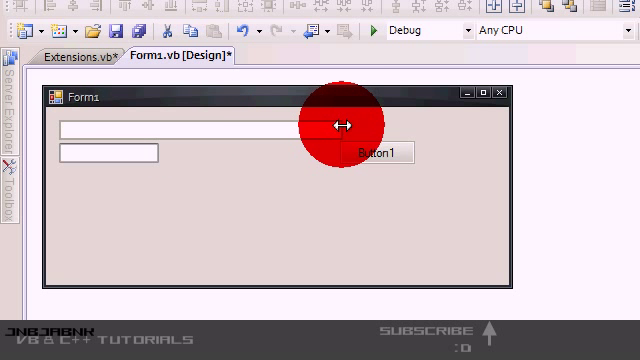
{"action": "left_click", "coordinate": [140, 154]}
{"action": "mouse_move", "coordinate": [160, 153]}
{"action": "left_mouse_down"}
{"action": "mouse_move", "coordinate": [342, 155]}
{"action": "mouse_move", "coordinate": [297, 186]}
{"action": "left_mouse_up"}
{"action": "left_click", "coordinate": [389, 217]}
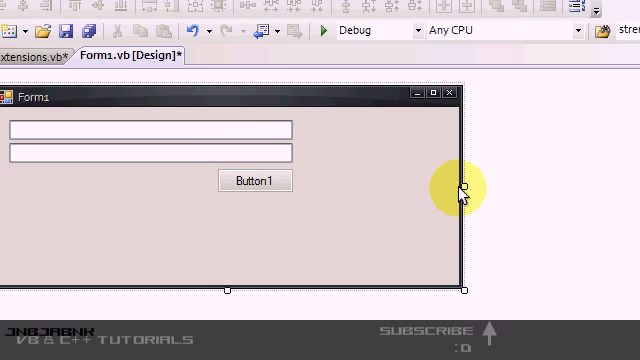
{"action": "left_click_drag", "start_coordinate": [462, 193], "coordinate": [303, 187]}
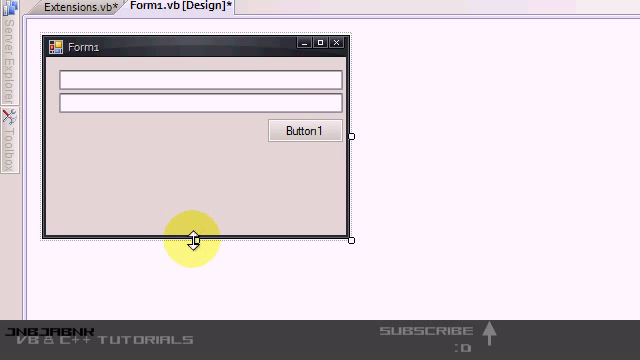
{"action": "left_click_drag", "start_coordinate": [194, 240], "coordinate": [199, 150]}
- Set Button1's Text to Change Text and widen it so the caption fits
{"action": "left_click", "coordinate": [285, 138]}
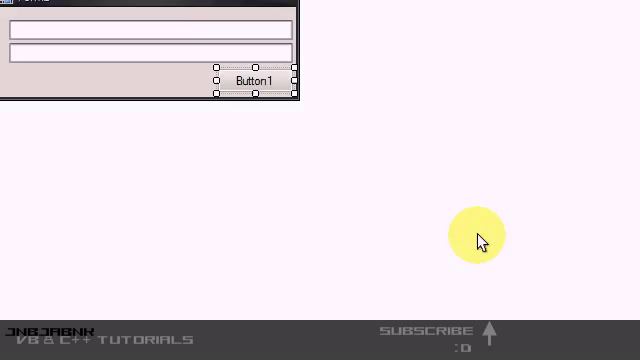
{"action": "left_click", "coordinate": [560, 293]}
{"action": "scroll", "coordinate": [530, 110], "scroll_direction": "up", "scroll_amount": 3}
{"action": "left_click_drag", "start_coordinate": [586, 105], "coordinate": [571, 105]}
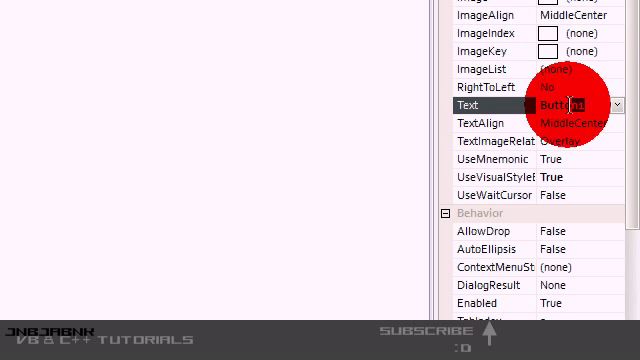
{"action": "double_click", "coordinate": [569, 104]}
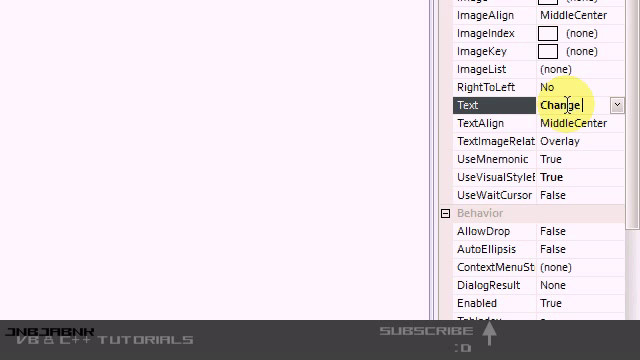
{"action": "left_click", "coordinate": [160, 114]}
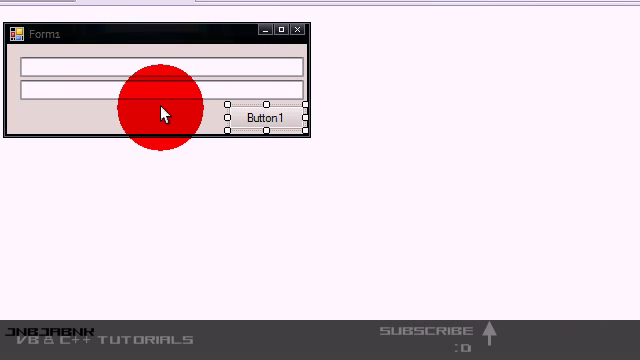
{"action": "left_click", "coordinate": [232, 119]}
{"action": "left_click_drag", "start_coordinate": [228, 119], "coordinate": [211, 119]}
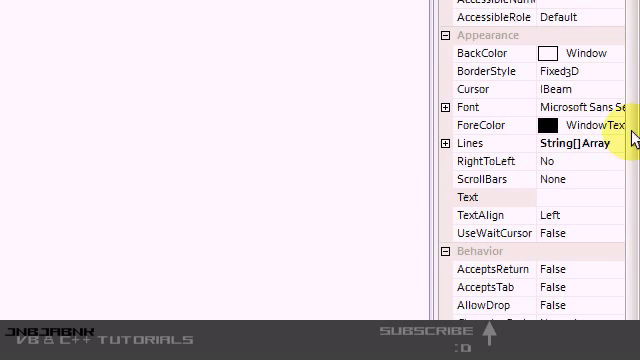
{"action": "mouse_move", "coordinate": [633, 126]}
{"action": "left_mouse_down"}
{"action": "mouse_move", "coordinate": [628, 238]}
{"action": "mouse_move", "coordinate": [619, 247]}
{"action": "left_mouse_up"}
- Rename TextBox2 to txtOut and start renaming TextBox1
{"action": "left_click", "coordinate": [600, 226]}
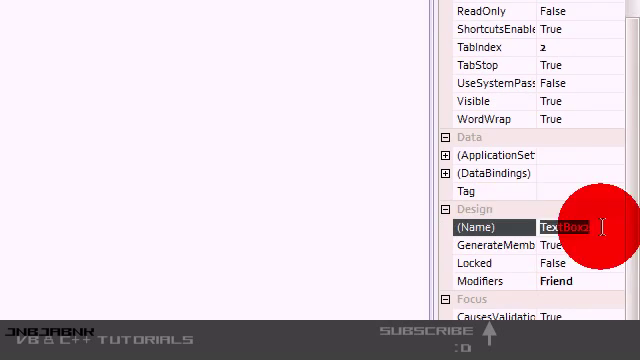
{"action": "type", "text": "tx"}
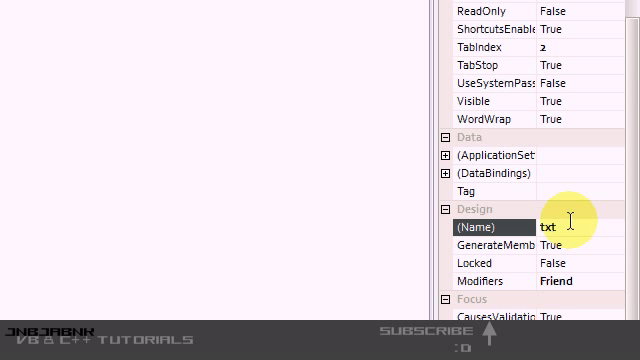
{"action": "type", "text": "t"}
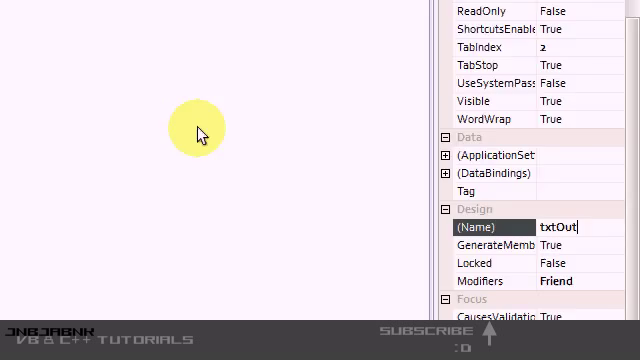
{"action": "left_click", "coordinate": [116, 116]}
{"action": "left_click", "coordinate": [530, 178]}
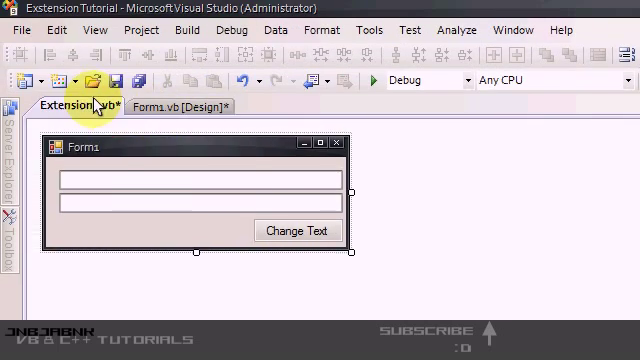
- Set the form's FormBorderStyle to FixedSingle and its title to ExtensionTutorial
{"action": "left_click", "coordinate": [80, 106]}
{"action": "left_click", "coordinate": [180, 80]}
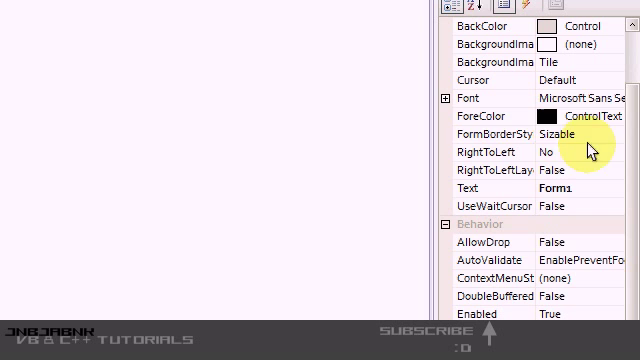
{"action": "left_click", "coordinate": [612, 132]}
{"action": "left_click", "coordinate": [529, 170]}
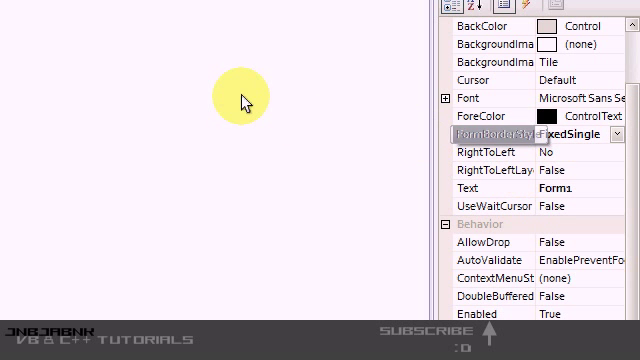
{"action": "left_click", "coordinate": [500, 189]}
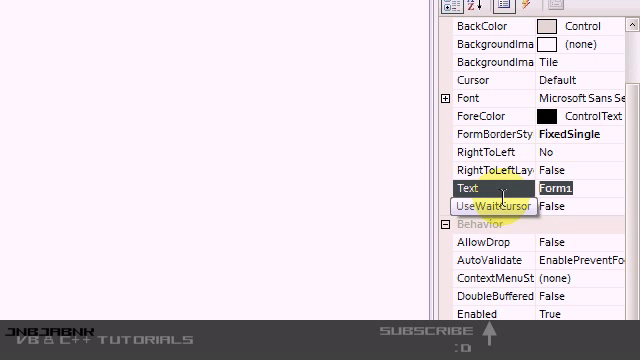
{"action": "type", "text": "Extension Tutor"}
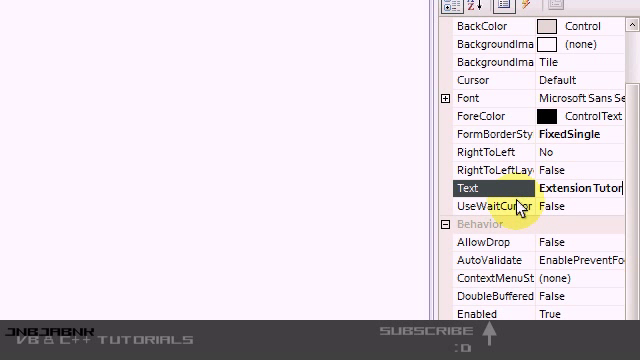
{"action": "scroll", "coordinate": [620, 215], "scroll_direction": "down", "scroll_amount": 13}
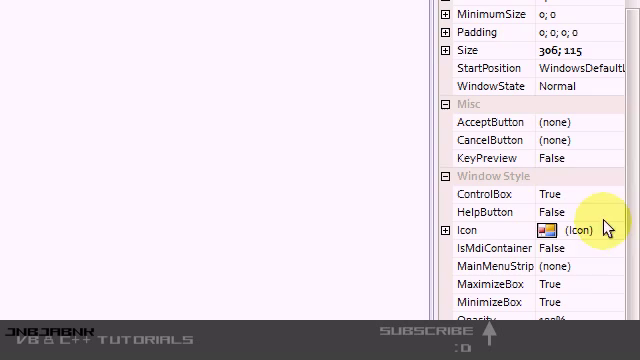
- Set the form's MaximizeBox to False after glancing at the icon option
{"action": "left_click", "coordinate": [598, 238]}
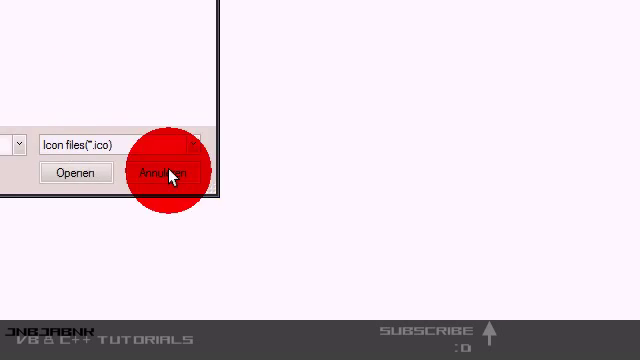
{"action": "scroll", "coordinate": [578, 263], "scroll_direction": "down", "scroll_amount": 1}
{"action": "left_click", "coordinate": [612, 236]}
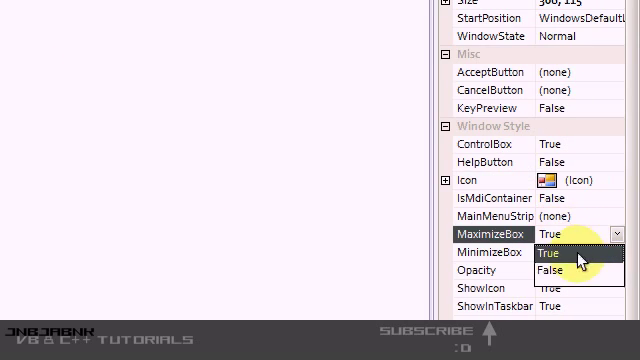
{"action": "left_click", "coordinate": [555, 270]}
{"action": "scroll", "coordinate": [567, 214], "scroll_direction": "down", "scroll_amount": 1}
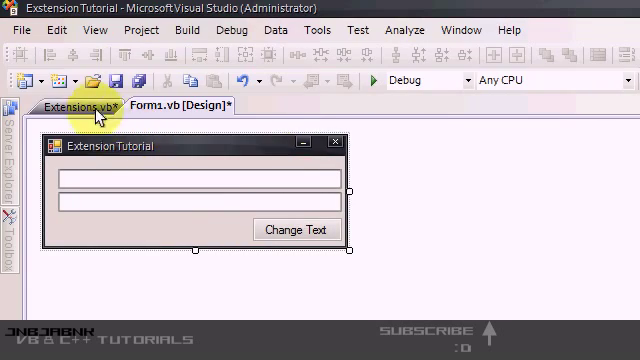
- Check the two text boxes on Form1, then switch to the empty Extensions module code
{"action": "left_click", "coordinate": [97, 114]}
{"action": "left_click", "coordinate": [160, 79]}
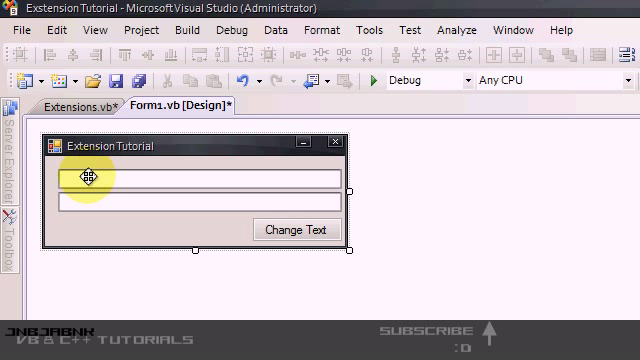
{"action": "left_click", "coordinate": [101, 177]}
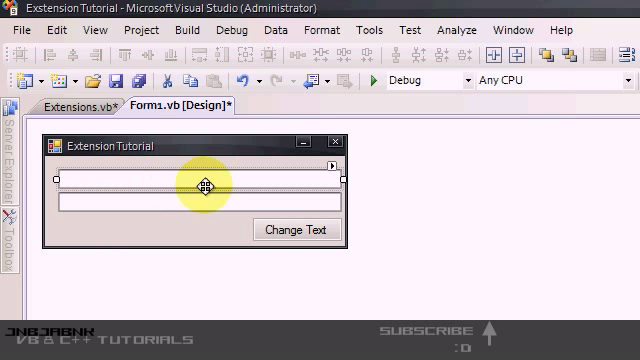
{"action": "left_click", "coordinate": [110, 201]}
{"action": "left_click", "coordinate": [100, 106]}
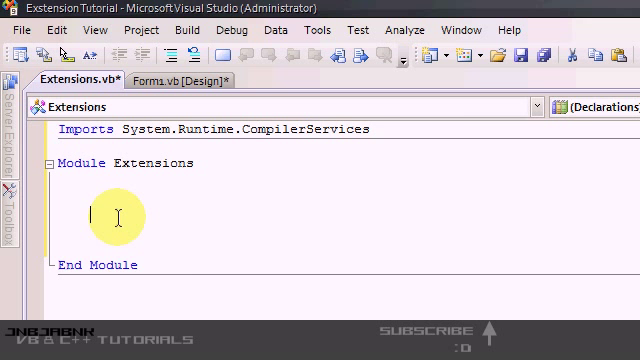
{"action": "type", "text": "Pu"}
{"action": "type", "text": "blic Funt"}
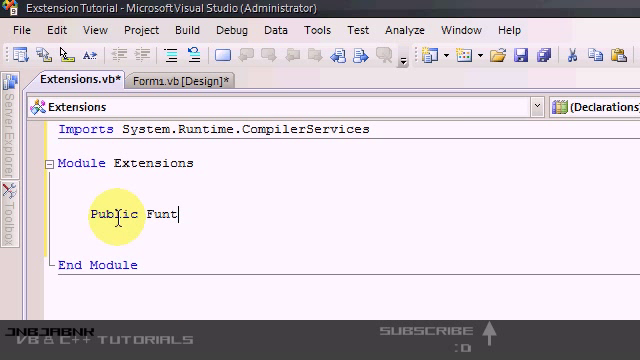
- Declare Public Function RemoveSpace(ByVal Text As String) As String with End Function
{"action": "key", "text": "BackSpace"}
{"action": "type", "text": "x"}
{"action": "key", "text": "BackSpace"}
{"action": "type", "text": "ction"}
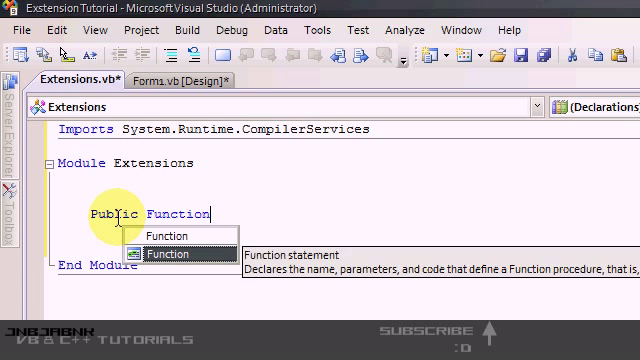
{"action": "type", "text": " R"}
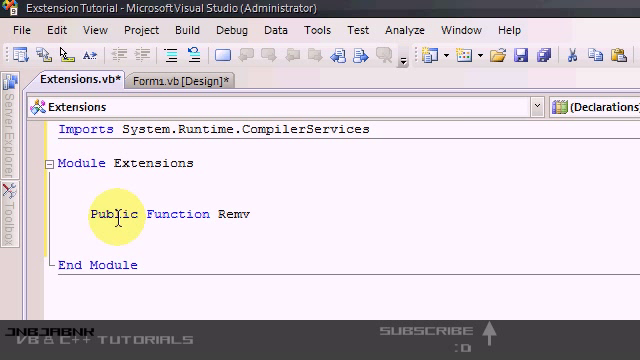
{"action": "type", "text": "e Space"}
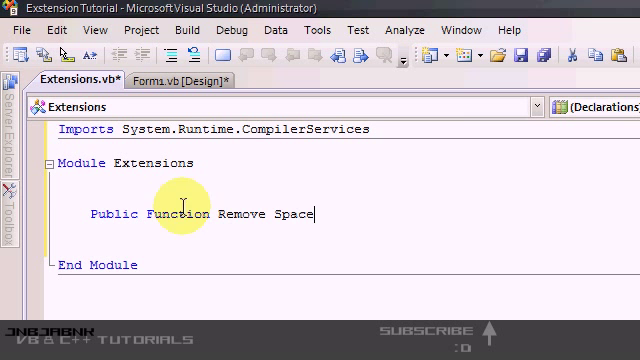
{"action": "left_click", "coordinate": [268, 215]}
{"action": "key", "text": "BackSpace"}
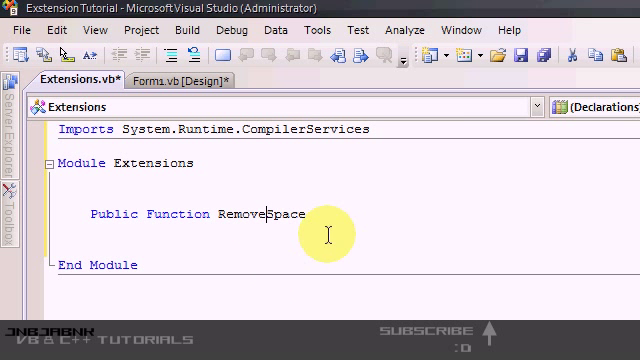
{"action": "left_click", "coordinate": [326, 211]}
{"action": "type", "text": "(B"}
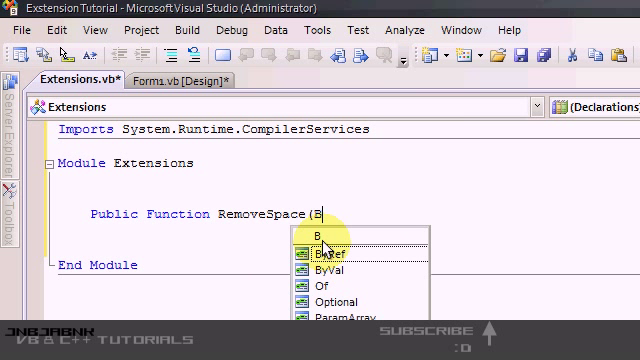
{"action": "type", "text": "yval"}
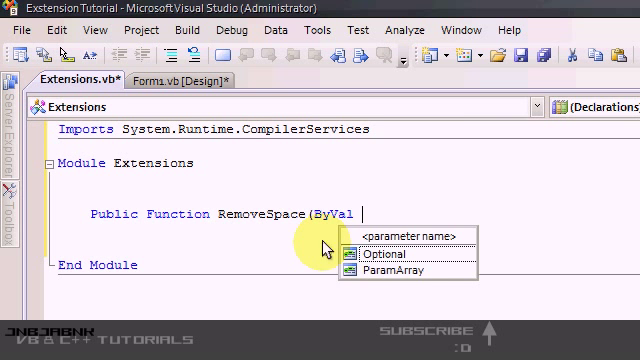
{"action": "type", "text": " Te"}
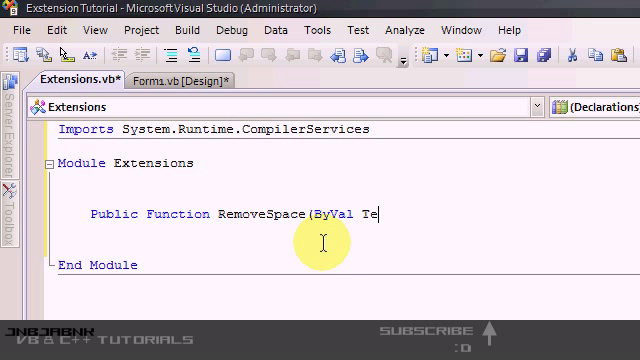
{"action": "type", "text": "xt As string"}
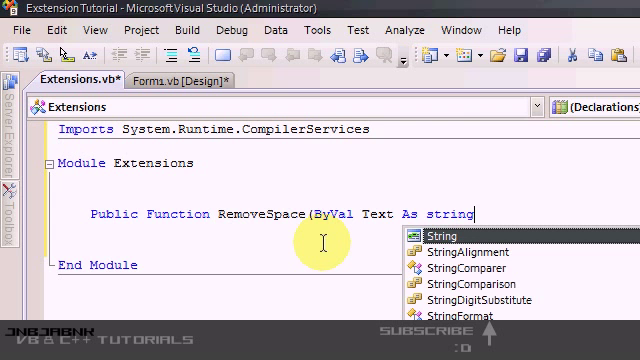
{"action": "type", "text": ") As st"}
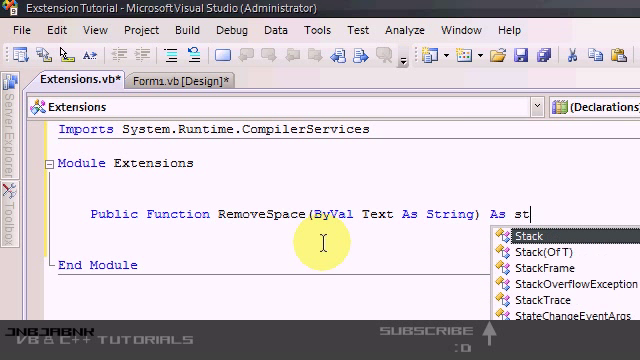
{"action": "type", "text": "ring"}
{"action": "key", "text": "Return"}
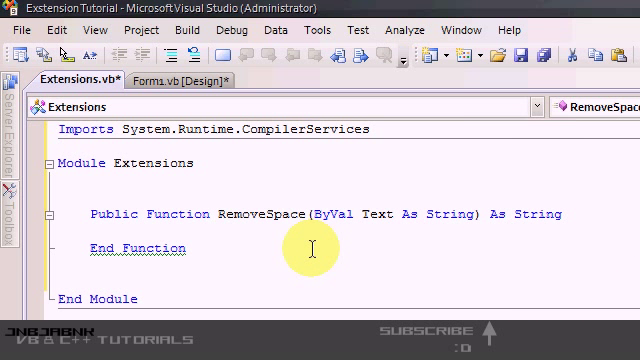
- Generate a txtIn_TextChanged handler and a Button1_Click handler with test lines
{"action": "left_click", "coordinate": [163, 80]}
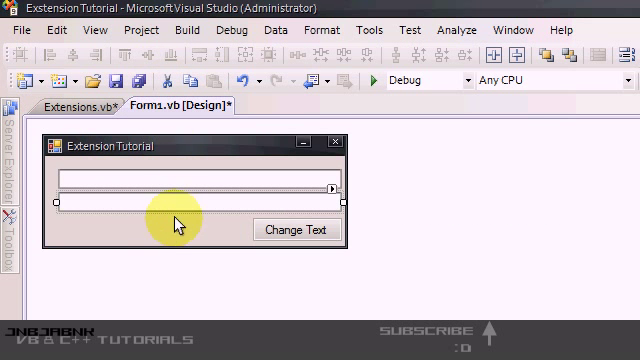
{"action": "double_click", "coordinate": [153, 182]}
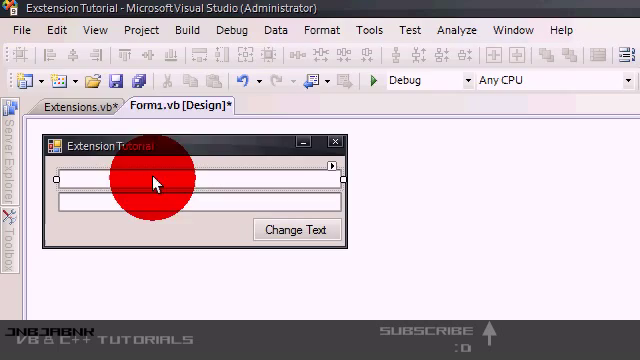
{"action": "left_click", "coordinate": [160, 80]}
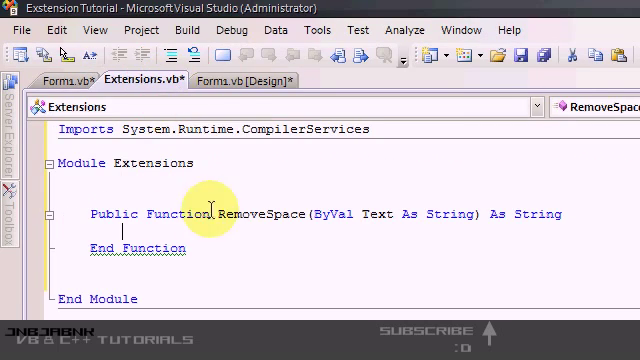
{"action": "left_click", "coordinate": [243, 79]}
{"action": "double_click", "coordinate": [285, 231]}
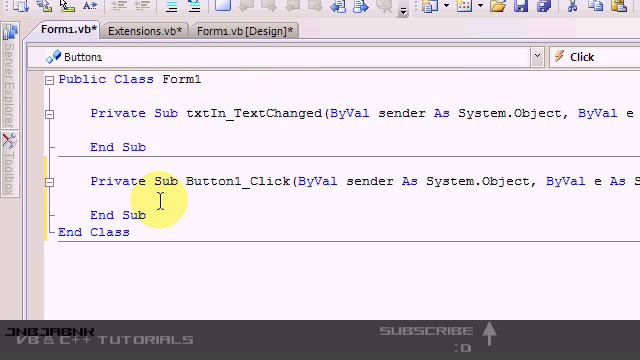
{"action": "type", "text": "Dim Str"}
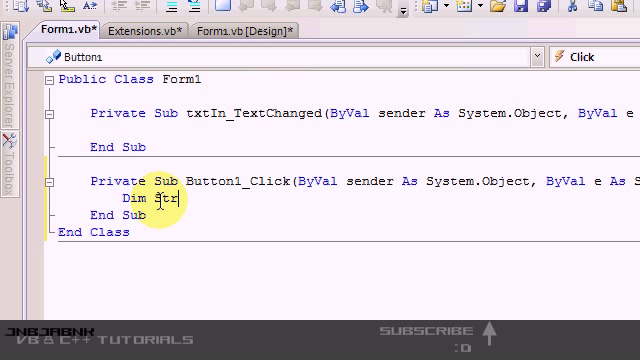
{"action": "type", "text": " As Str"}
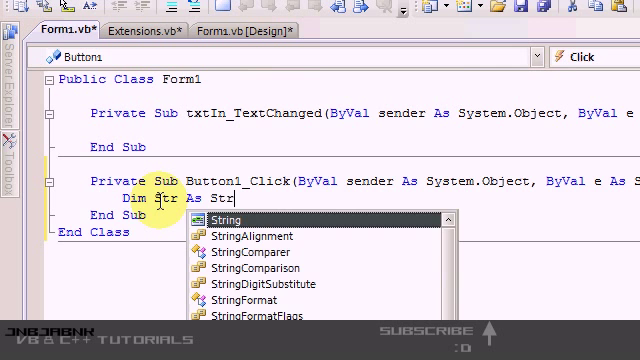
{"action": "key", "text": "Return"}
{"action": "type", "text": "st"}
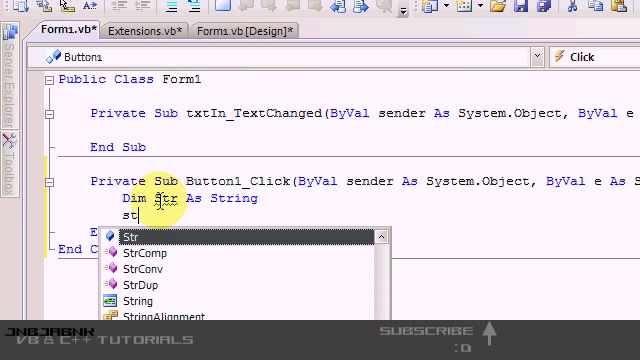
{"action": "type", "text": "."}
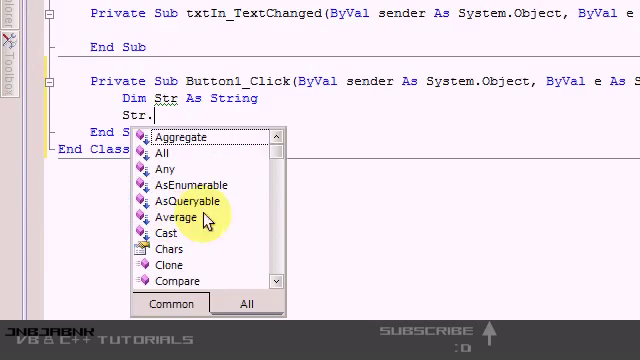
{"action": "left_click_drag", "start_coordinate": [276, 153], "coordinate": [266, 264]}
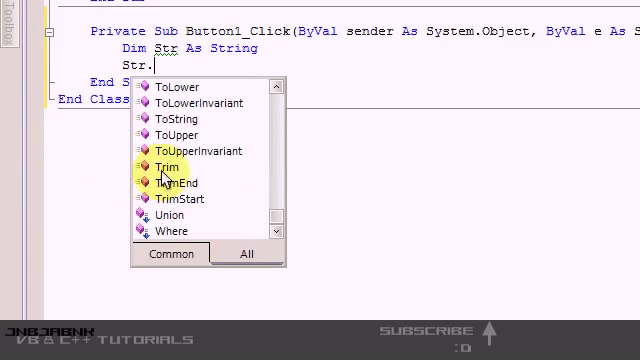
- Delete the test lines and the unused txtIn_TextChanged sub, leaving Button1_Click empty
{"action": "left_click", "coordinate": [277, 208]}
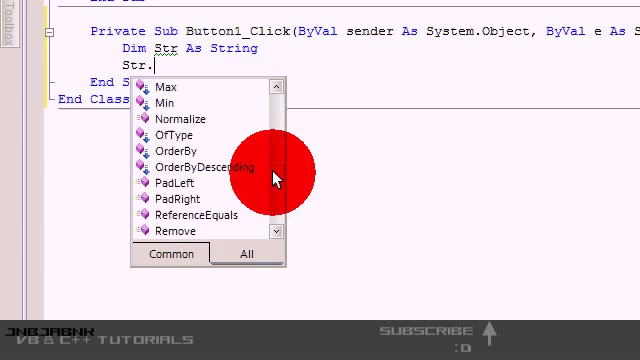
{"action": "left_click_drag", "start_coordinate": [275, 178], "coordinate": [276, 126]}
{"action": "left_click_drag", "start_coordinate": [155, 116], "coordinate": [61, 99]}
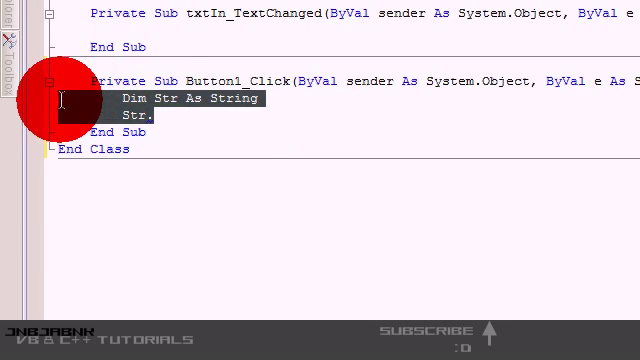
{"action": "key", "text": "Delete"}
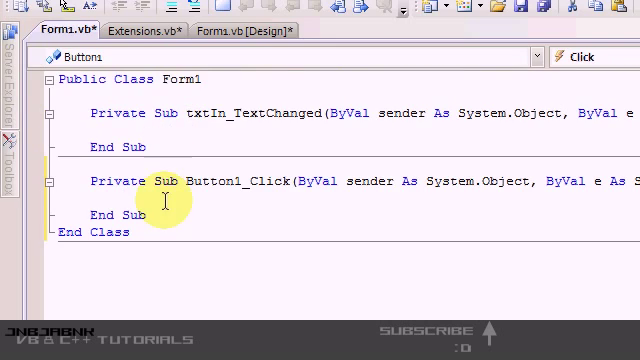
{"action": "left_click_drag", "start_coordinate": [167, 148], "coordinate": [45, 116]}
{"action": "key", "text": "Delete"}
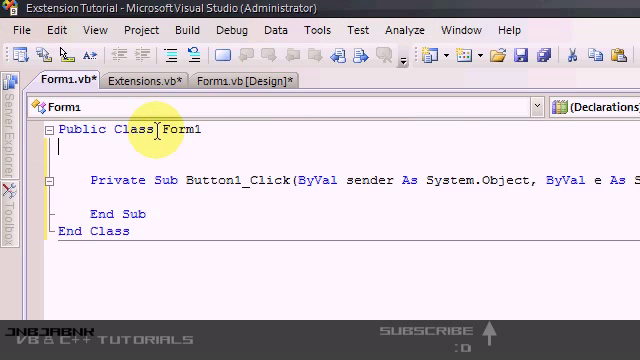
{"action": "key", "text": "Delete"}
{"action": "key", "text": "Delete"}
- Write the <Extension()> attribute on the blank line above RemoveSpace
{"action": "left_click", "coordinate": [125, 83]}
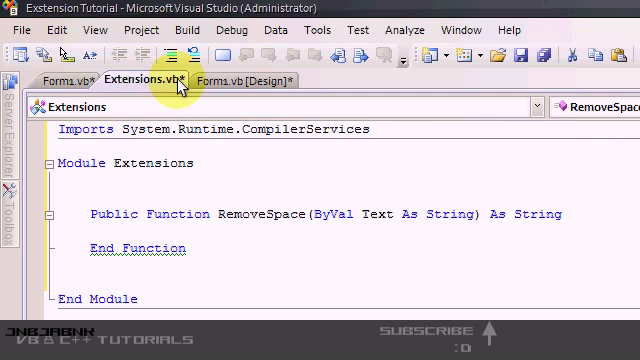
{"action": "left_click", "coordinate": [140, 186]}
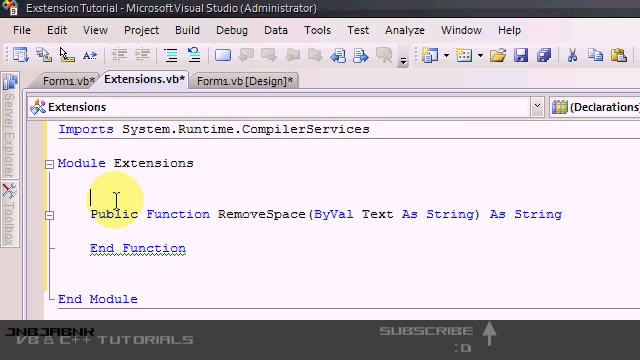
{"action": "type", "text": "<"}
{"action": "key", "text": "Escape"}
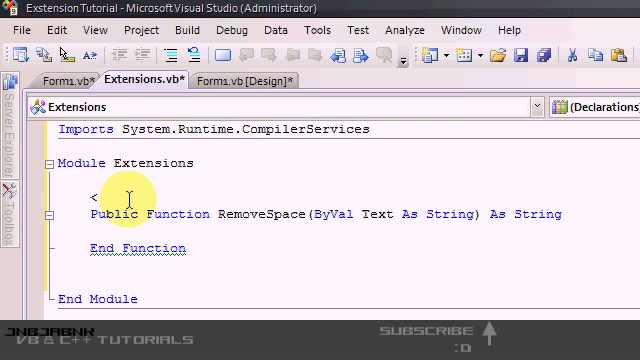
{"action": "key", "text": "BackSpace"}
{"action": "key", "text": "BackSpace"}
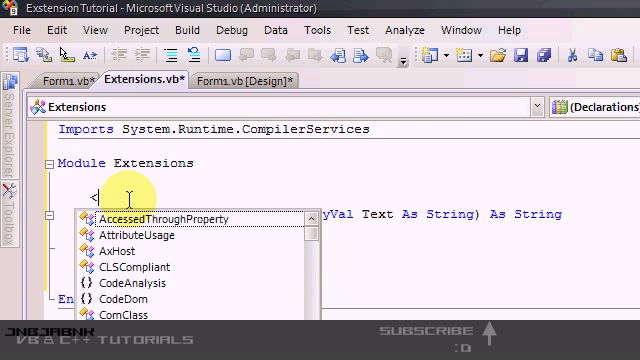
{"action": "type", "text": "exte"}
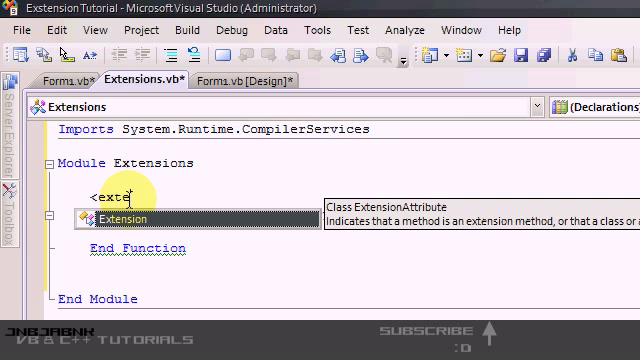
{"action": "type", "text": "nsion"}
{"action": "type", "text": "()"}
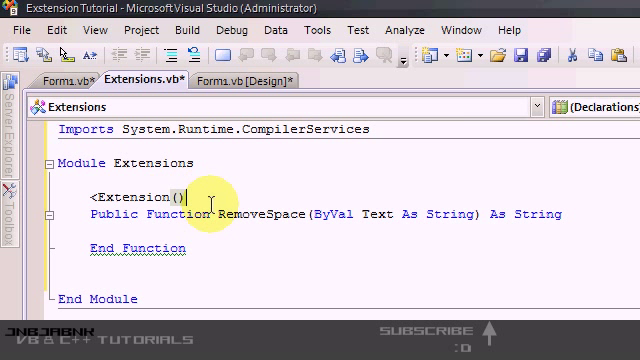
{"action": "type", "text": ">"}
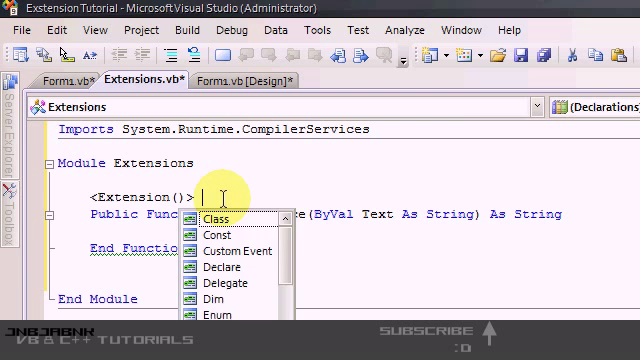
{"action": "type", "text": " _"}
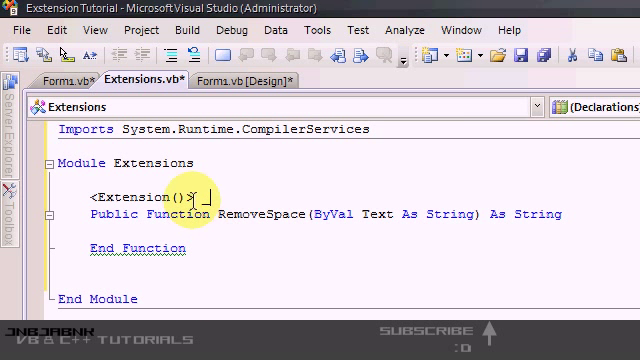
{"action": "left_click", "coordinate": [202, 199]}
{"action": "left_click", "coordinate": [200, 199]}
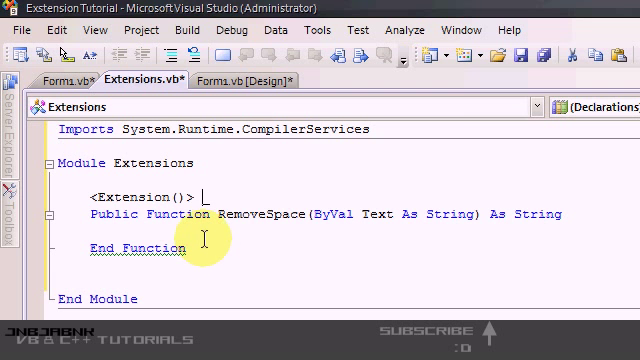
- Tidy the attribute's trailing line continuation and move into the RemoveSpace body
{"action": "left_click", "coordinate": [204, 200]}
{"action": "key", "text": "BackSpace"}
{"action": "key", "text": "BackSpace"}
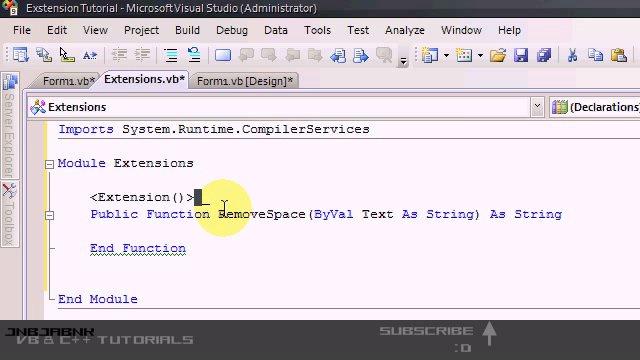
{"action": "type", "text": "_"}
{"action": "left_click", "coordinate": [200, 199]}
{"action": "key", "text": "BackSpace"}
{"action": "key", "text": "BackSpace"}
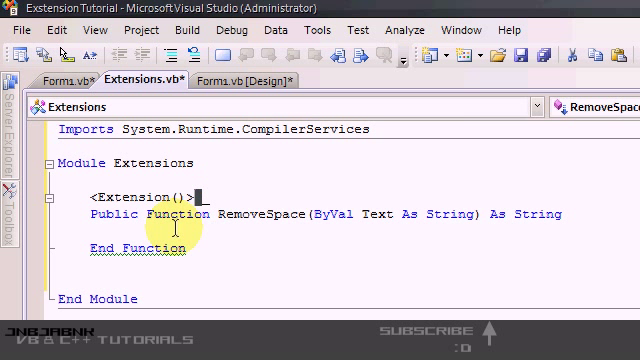
{"action": "left_click", "coordinate": [171, 228]}
{"action": "type", "text": "_"}
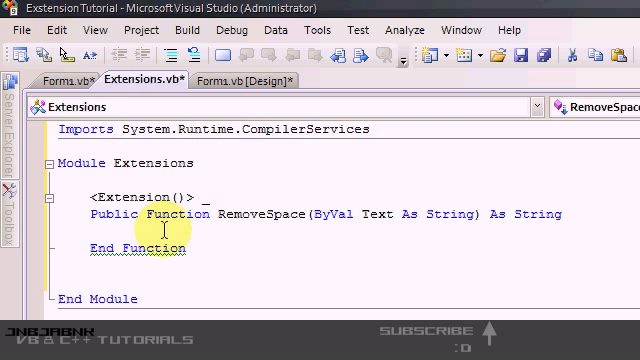
- Switch from the Extensions module to Form1's code, inside the Button1_Click handler
{"action": "double_click", "coordinate": [366, 213]}
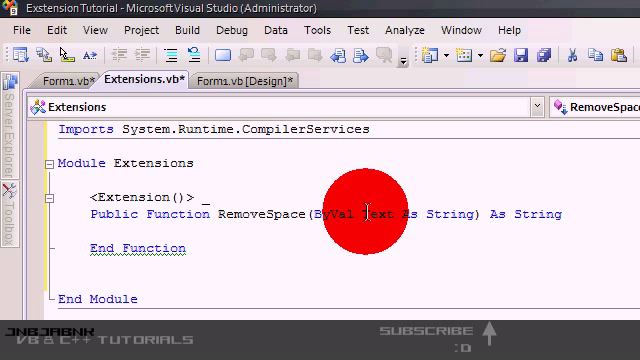
{"action": "left_click", "coordinate": [221, 81]}
{"action": "left_click", "coordinate": [70, 107]}
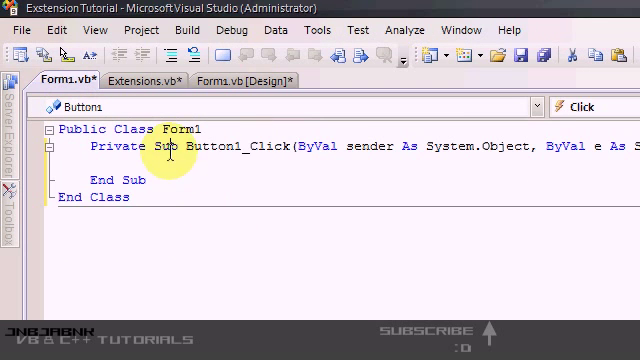
{"action": "left_click", "coordinate": [172, 156]}
{"action": "type", "text": "T"}
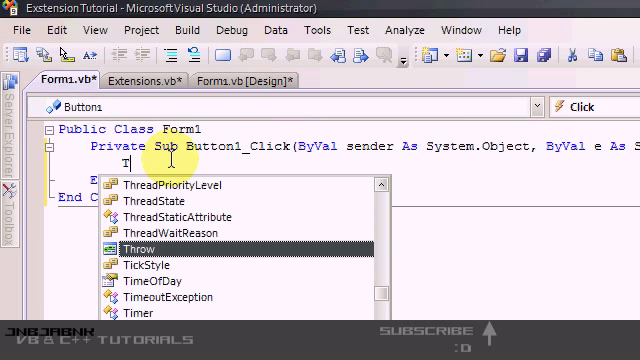
{"action": "type", "text": "xti"}
- Declare Dim Str As String = txtIn.Text and start a new line below it
{"action": "key", "text": "BackSpace"}
{"action": "type", "text": "ou"}
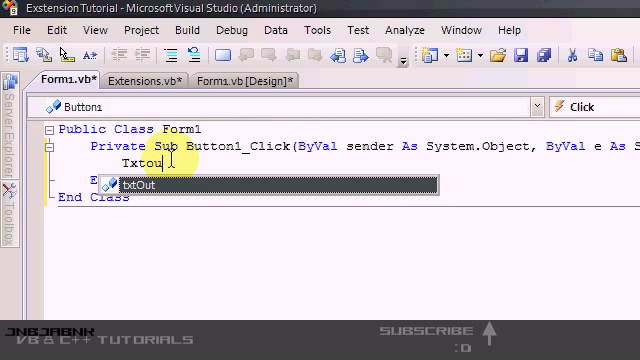
{"action": "type", "text": "t."}
{"action": "key", "text": "BackSpace"}
{"action": "type", "text": ".Text "}
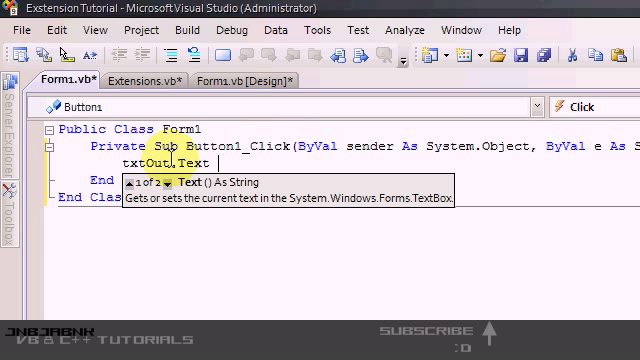
{"action": "type", "text": "= "}
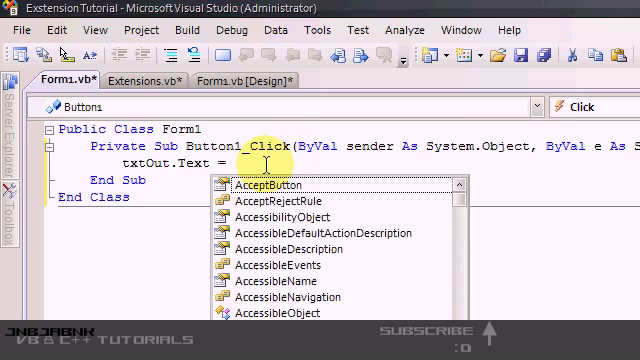
{"action": "type", "text": "txtIn."}
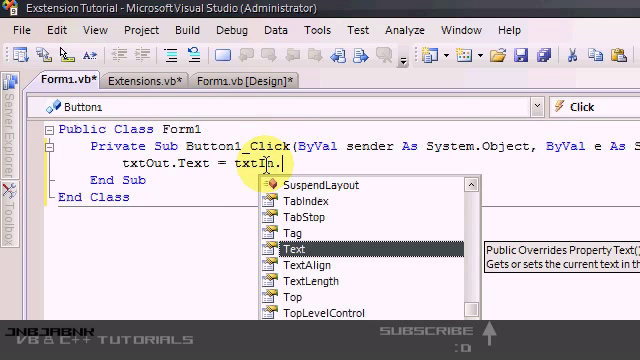
{"action": "type", "text": "remov"}
{"action": "key", "text": "BackSpace"}
{"action": "key", "text": "BackSpace"}
{"action": "key", "text": "BackSpace"}
{"action": "key", "text": "BackSpace"}
{"action": "key", "text": "BackSpace"}
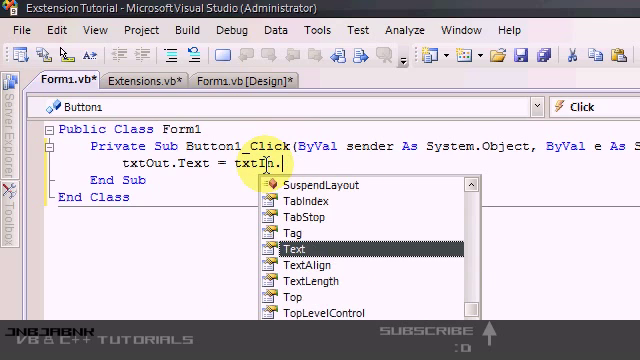
{"action": "key", "text": "BackSpace"}
{"action": "key", "text": "BackSpace"}
{"action": "key", "text": "BackSpace"}
{"action": "key", "text": "BackSpace"}
{"action": "key", "text": "BackSpace"}
{"action": "key", "text": "BackSpace"}
{"action": "key", "text": "BackSpace"}
{"action": "type", "text": "Dim"}
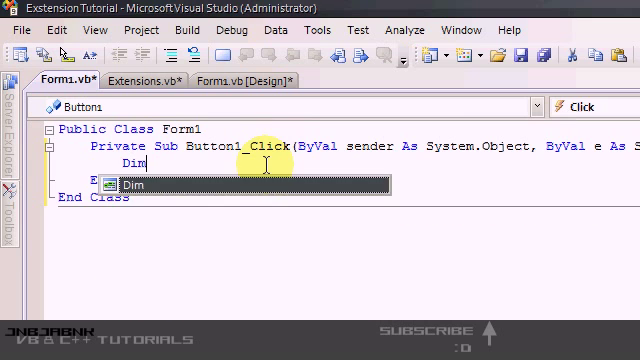
{"action": "type", "text": " Str As"}
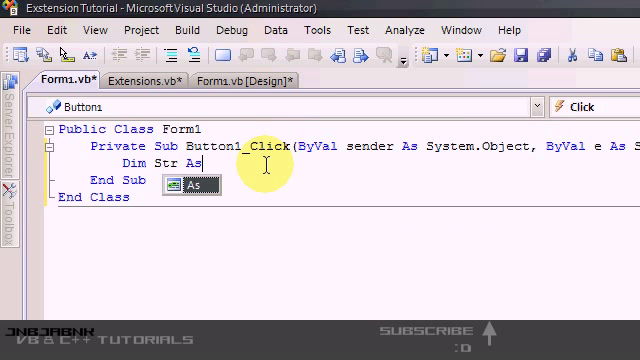
{"action": "type", "text": " St"}
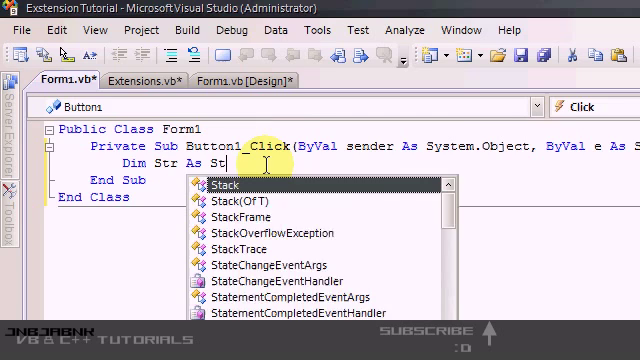
{"action": "type", "text": "ring"}
{"action": "key", "text": "Return"}
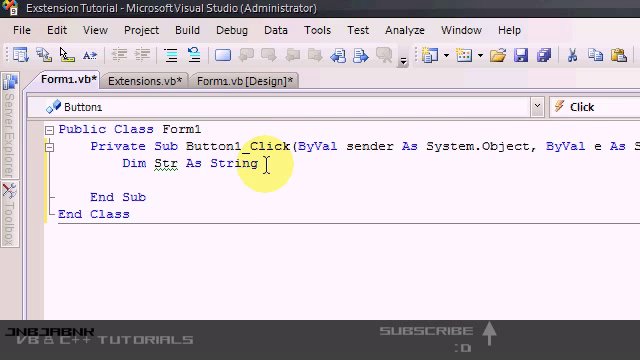
{"action": "type", "text": "= str"}
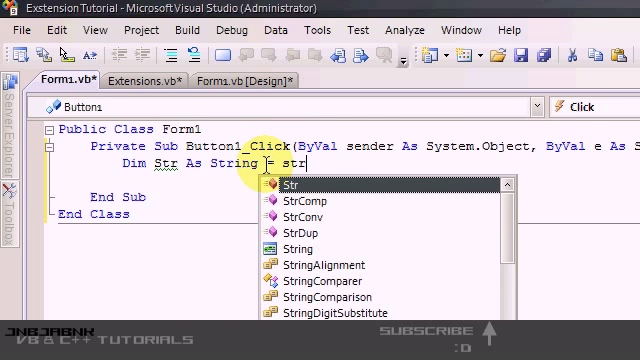
{"action": "key", "text": "BackSpace"}
{"action": "key", "text": "BackSpace"}
{"action": "key", "text": "BackSpace"}
{"action": "type", "text": "in"}
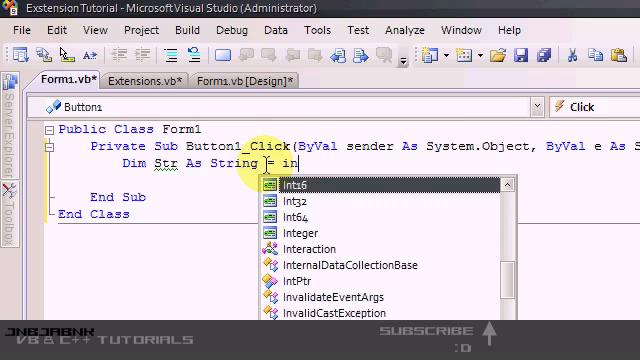
{"action": "key", "text": "BackSpace"}
{"action": "key", "text": "BackSpace"}
{"action": "type", "text": "i"}
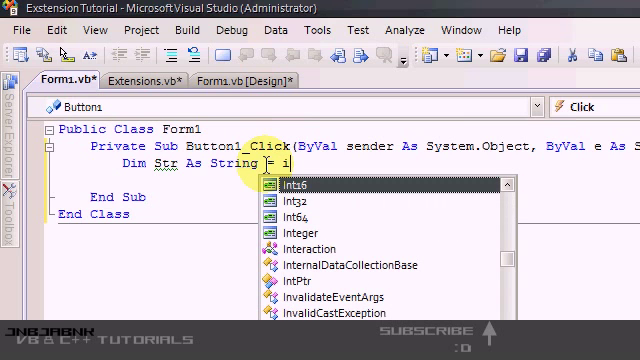
{"action": "key", "text": "BackSpace"}
{"action": "type", "text": "tx"}
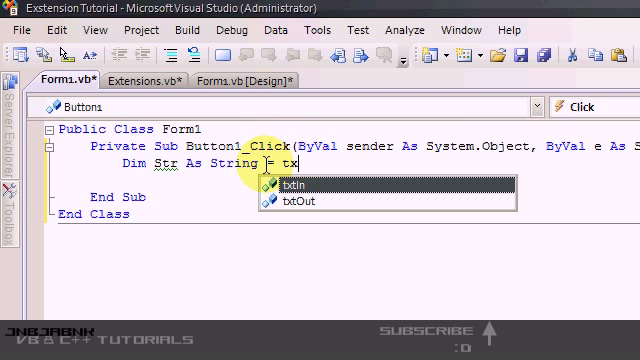
{"action": "type", "text": "tin.Text"}
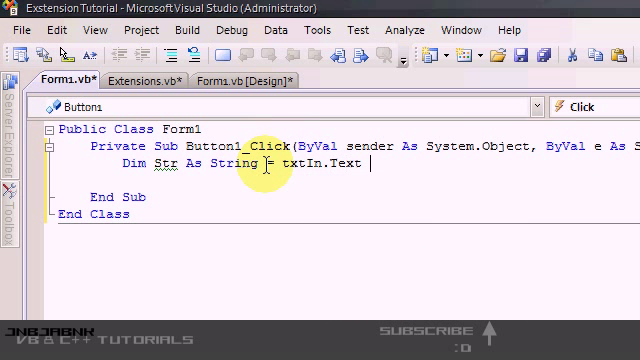
{"action": "left_click", "coordinate": [243, 186]}
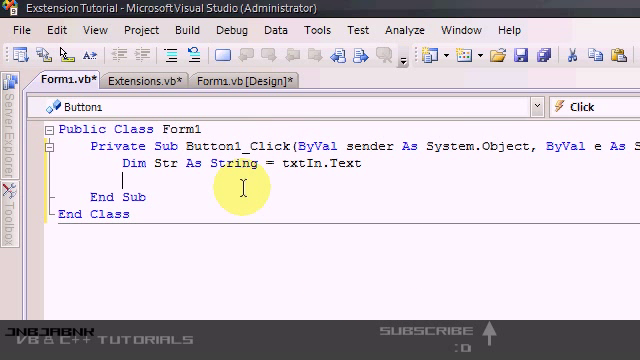
{"action": "type", "text": "Textb"}
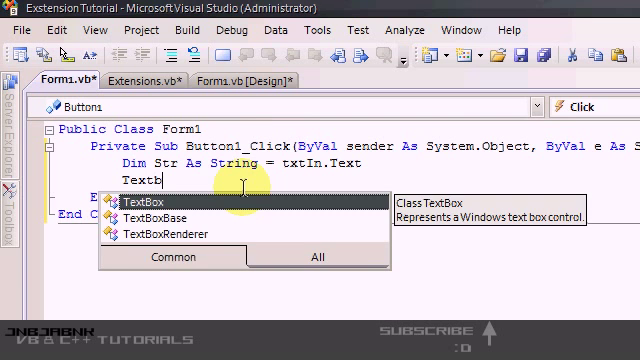
- Add txtOut.Text = Str.RemoveSpace, picking RemoveSpace from IntelliSense
{"action": "key", "text": "BackSpace"}
{"action": "key", "text": "BackSpace"}
{"action": "key", "text": "BackSpace"}
{"action": "type", "text": "x"}
{"action": "key", "text": "BackSpace"}
{"action": "key", "text": "BackSpace"}
{"action": "type", "text": "x"}
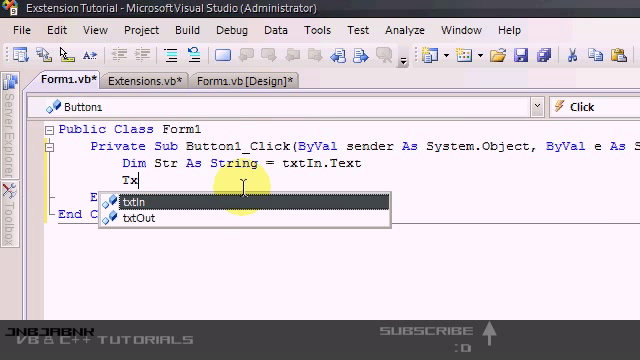
{"action": "type", "text": "out. "}
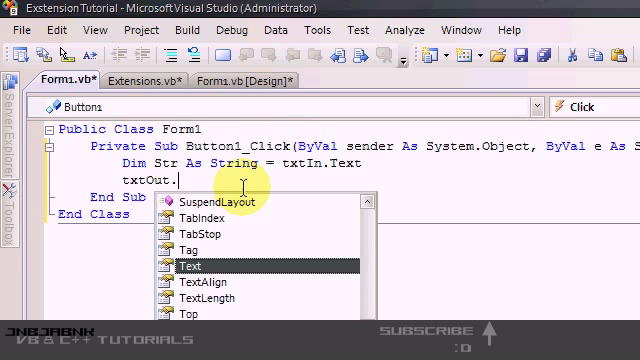
{"action": "type", "text": "Text = "}
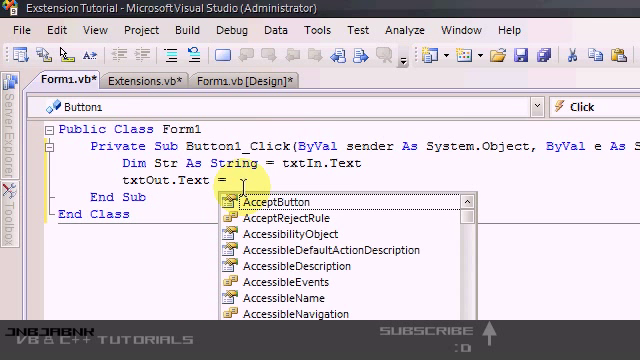
{"action": "type", "text": "str."}
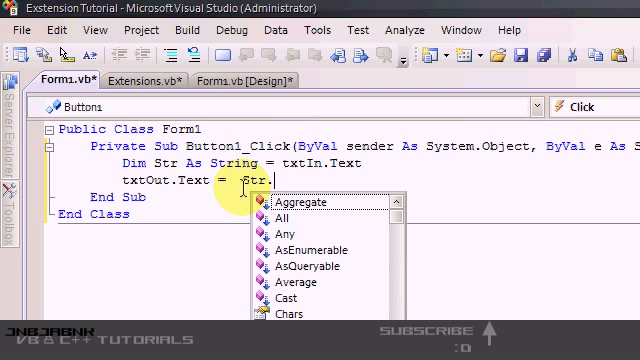
{"action": "type", "text": "removespace"}
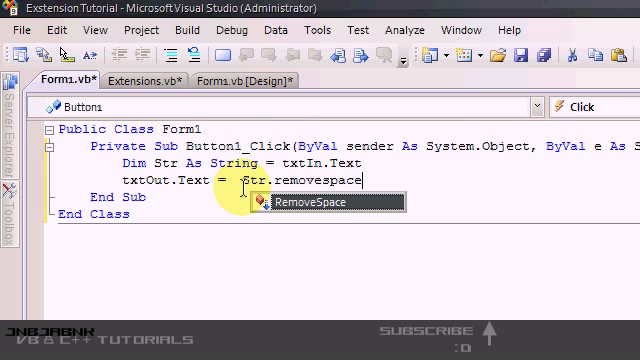
{"action": "double_click", "coordinate": [314, 204]}
{"action": "left_click", "coordinate": [392, 164]}
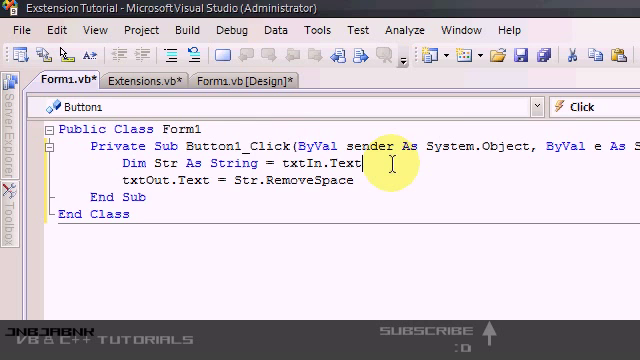
- Delete the Hello.remove line and Dim Hello As Integer = 1, plus the leftover blank line
{"action": "key", "text": "Return"}
{"action": "type", "text": "Dim H"}
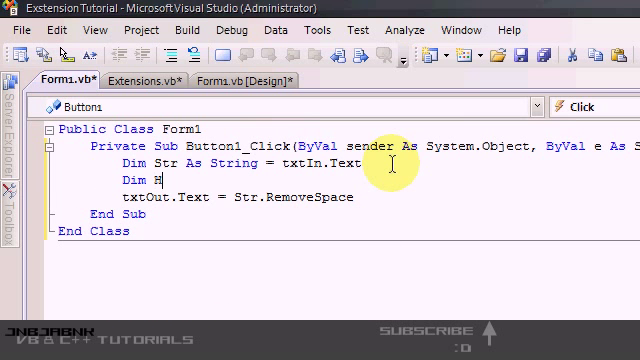
{"action": "type", "text": "ello As Integ"}
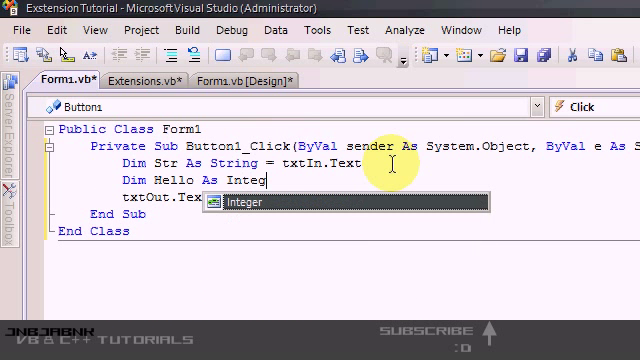
{"action": "type", "text": "er"}
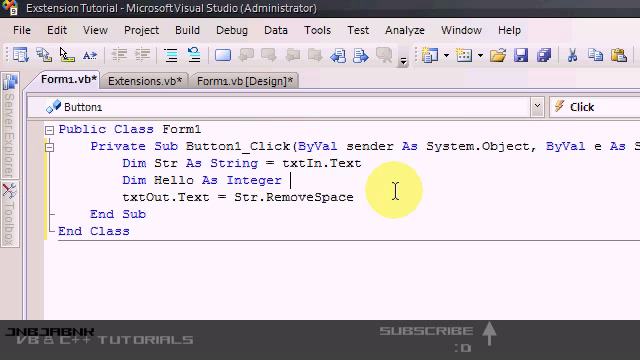
{"action": "type", "text": " = 1"}
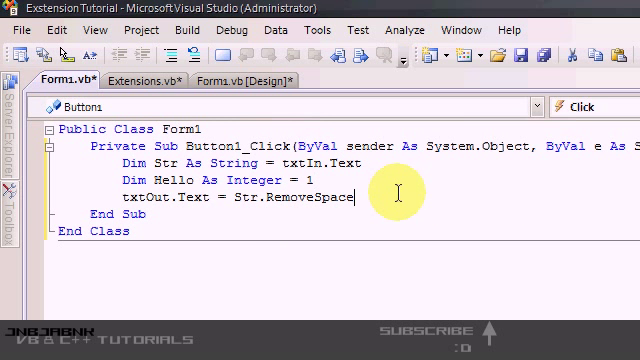
{"action": "key", "text": "Return"}
{"action": "type", "text": "Hello"}
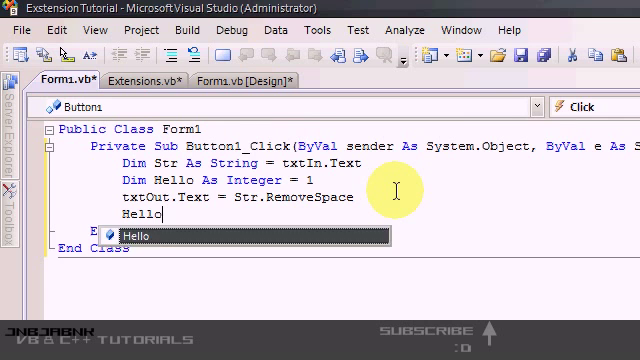
{"action": "type", "text": ".remove"}
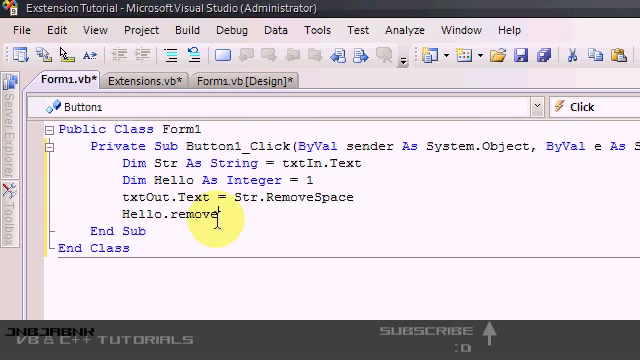
{"action": "left_click_drag", "start_coordinate": [216, 214], "coordinate": [121, 214]}
{"action": "key", "text": "Delete"}
{"action": "left_click_drag", "start_coordinate": [314, 180], "coordinate": [121, 176]}
{"action": "key", "text": "Delete"}
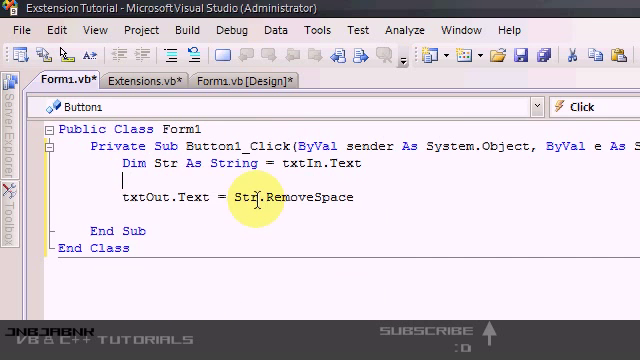
{"action": "key", "text": "Delete"}
{"action": "left_click", "coordinate": [183, 195]}
- Tidy the handler and highlight txtIn and the RemoveSpace call in its two lines
{"action": "key", "text": "Delete"}
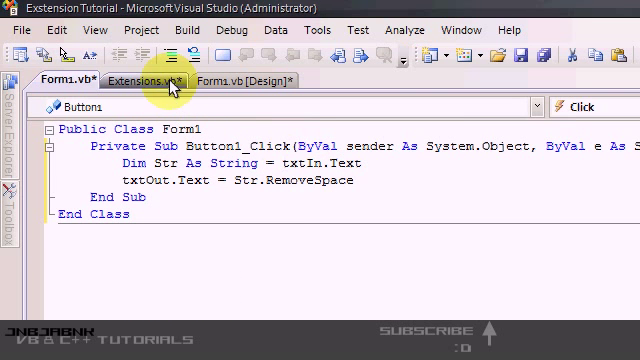
{"action": "left_click_drag", "start_coordinate": [282, 163], "coordinate": [320, 163]}
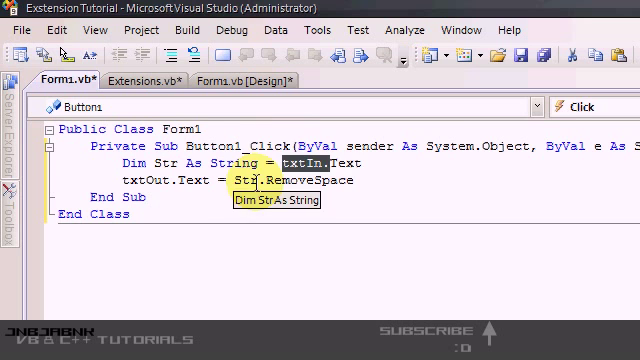
{"action": "left_click_drag", "start_coordinate": [274, 180], "coordinate": [317, 182]}
{"action": "left_click", "coordinate": [318, 181]}
{"action": "left_click_drag", "start_coordinate": [178, 180], "coordinate": [203, 196]}
{"action": "left_click", "coordinate": [393, 186]}
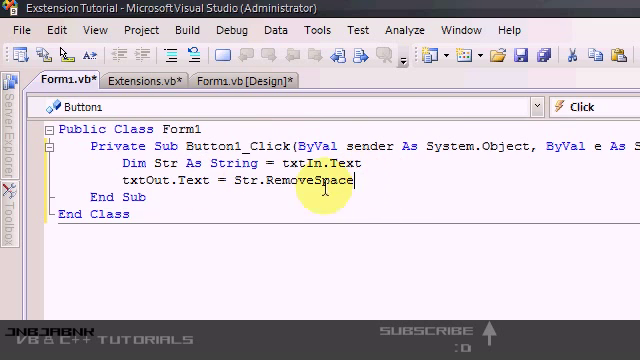
- Glance at the Extensions module, then remove a stray '(' typed after RemoveSpace in Form1
{"action": "left_click", "coordinate": [140, 81]}
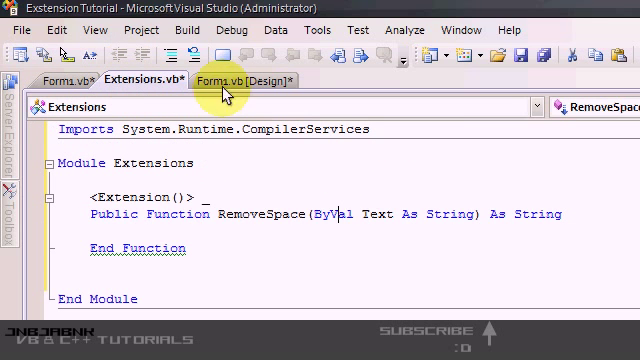
{"action": "left_click", "coordinate": [80, 82]}
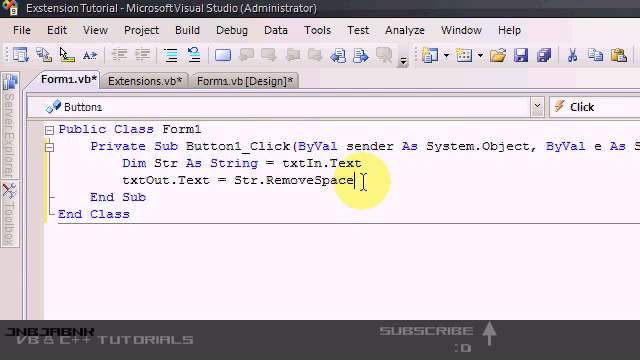
{"action": "type", "text": "("}
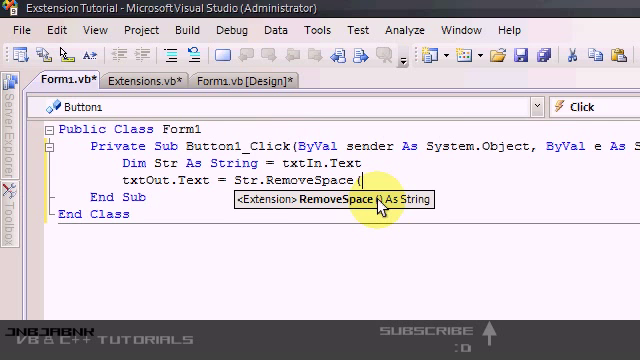
{"action": "key", "text": "BackSpace"}
{"action": "left_click", "coordinate": [385, 160]}
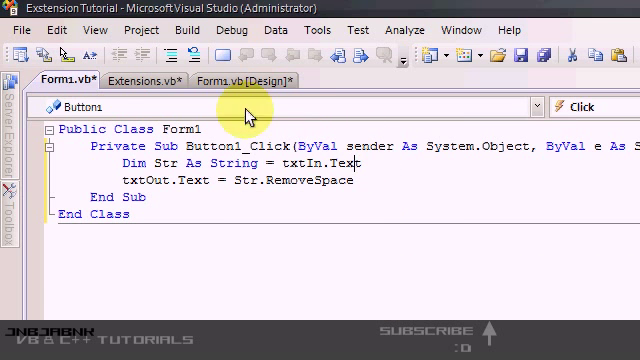
- View the Extensions module and highlight the Text parameter of RemoveSpace
{"action": "left_click", "coordinate": [160, 82]}
{"action": "double_click", "coordinate": [378, 216]}
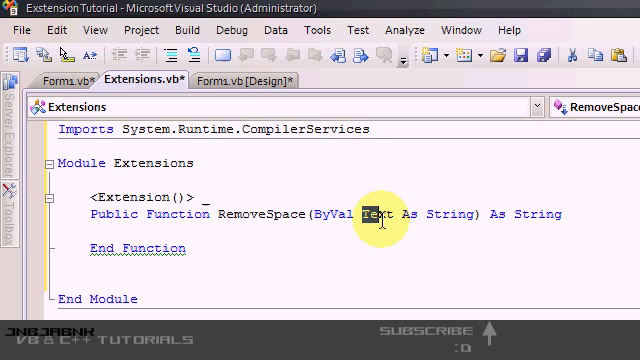
{"action": "left_click", "coordinate": [283, 233]}
{"action": "double_click", "coordinate": [385, 215]}
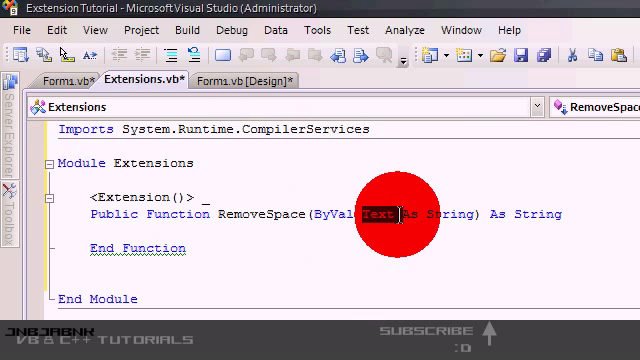
{"action": "left_click", "coordinate": [330, 237]}
- Review Form1's code, highlighting how txtIn.Text flows through Str into RemoveSpace
{"action": "left_click", "coordinate": [245, 81]}
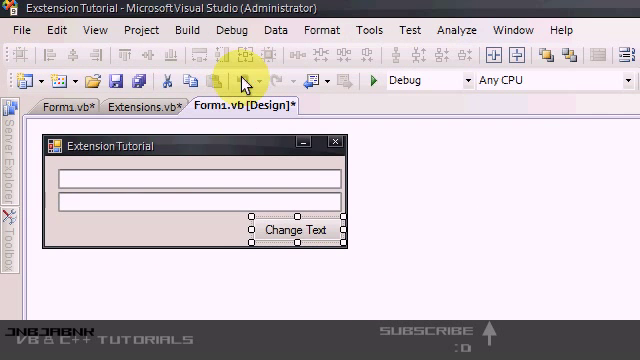
{"action": "left_click", "coordinate": [80, 108]}
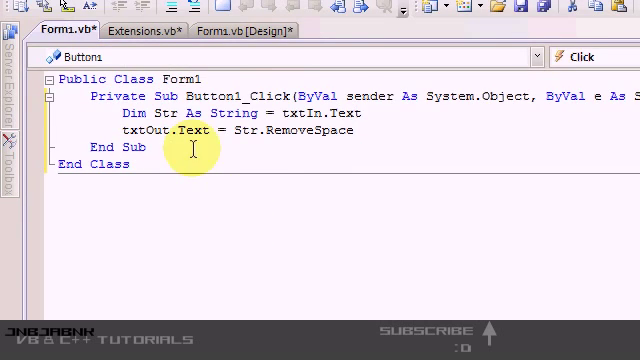
{"action": "left_click_drag", "start_coordinate": [235, 131], "coordinate": [263, 133]}
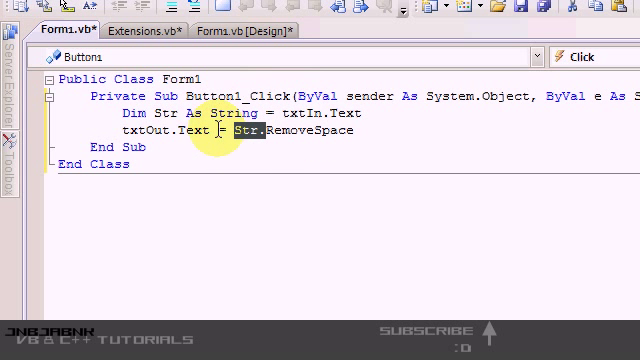
{"action": "double_click", "coordinate": [255, 132]}
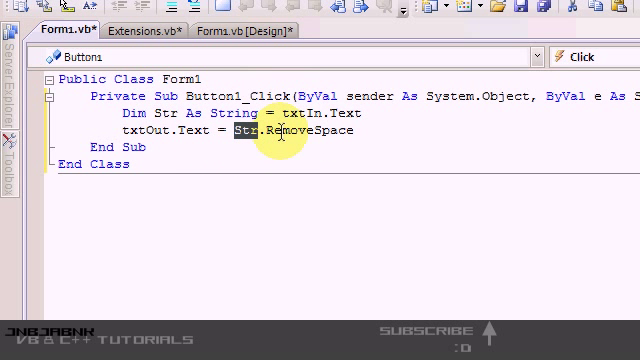
{"action": "left_click_drag", "start_coordinate": [282, 113], "coordinate": [357, 128]}
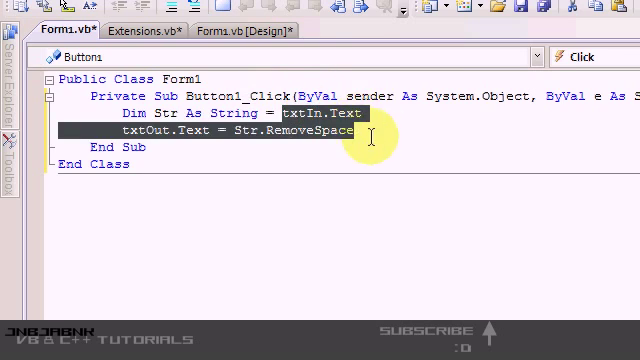
{"action": "left_click", "coordinate": [370, 137]}
{"action": "double_click", "coordinate": [350, 113]}
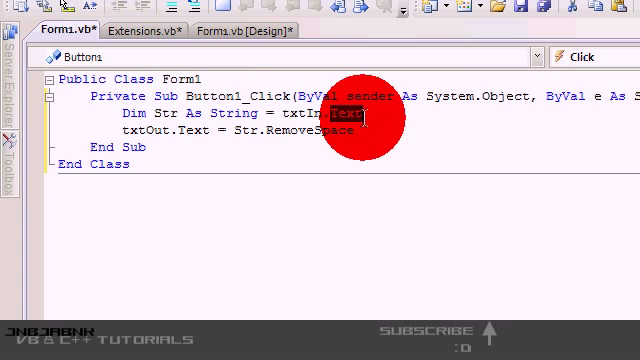
{"action": "left_click", "coordinate": [258, 130]}
- Check the second text box in the designer, then return to the end of the RemoveSpace line
{"action": "left_click", "coordinate": [226, 82]}
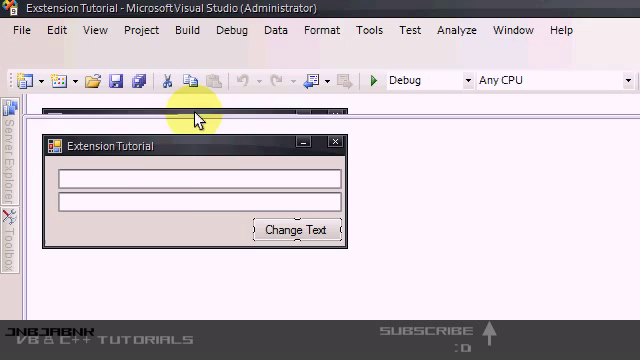
{"action": "left_click", "coordinate": [146, 203]}
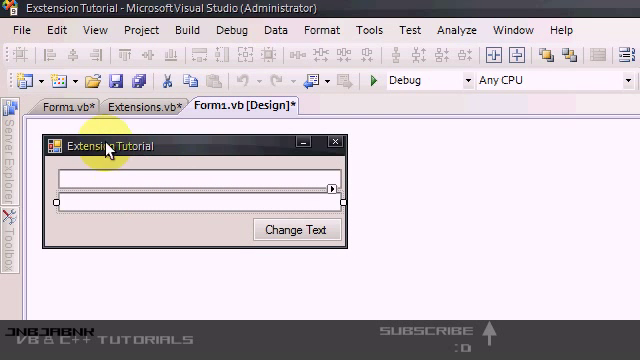
{"action": "left_click", "coordinate": [79, 106]}
{"action": "key", "text": "End"}
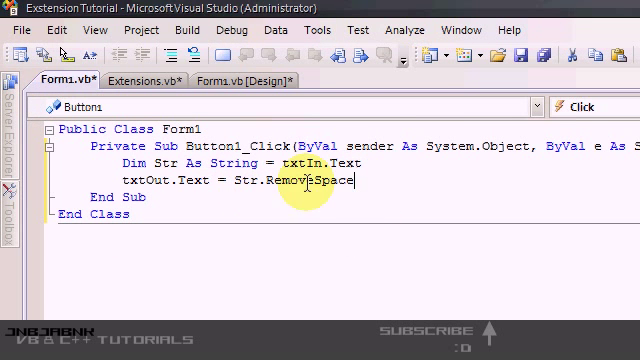
- In RemoveSpace, set TempText = Text.Replace(" ", "") and Return TempText, removing extra blank lines
{"action": "left_click", "coordinate": [150, 85]}
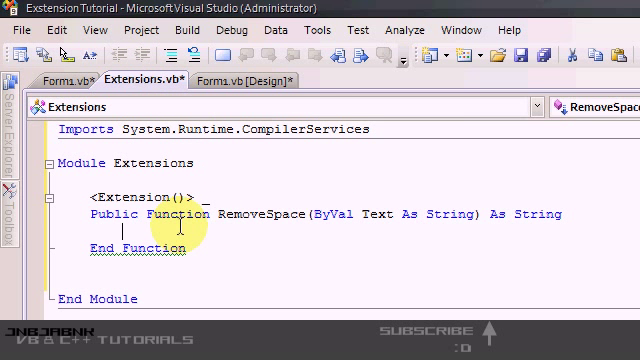
{"action": "type", "text": "Dim Temp"}
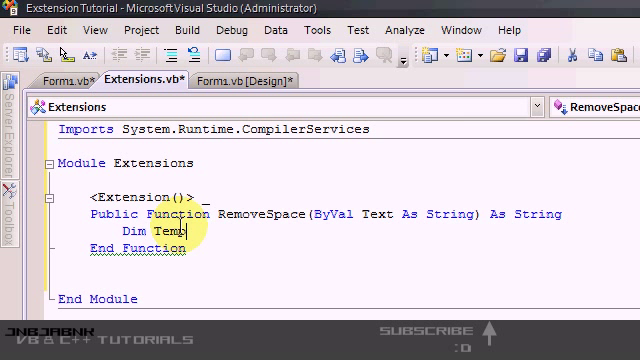
{"action": "type", "text": "Text As s"}
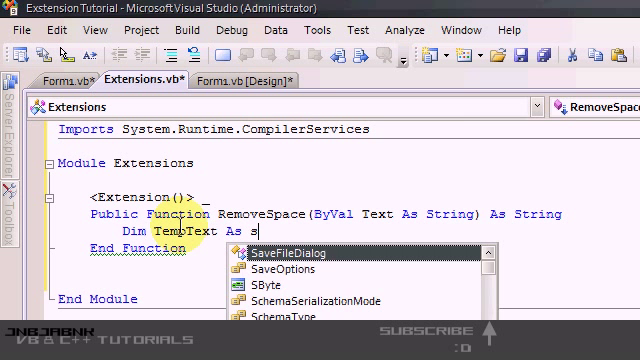
{"action": "type", "text": "tring = "}
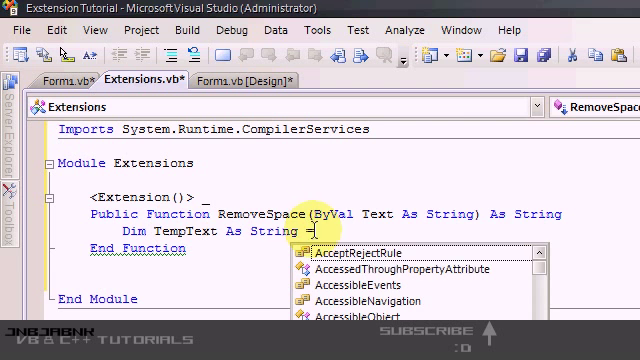
{"action": "type", "text": "te.r"}
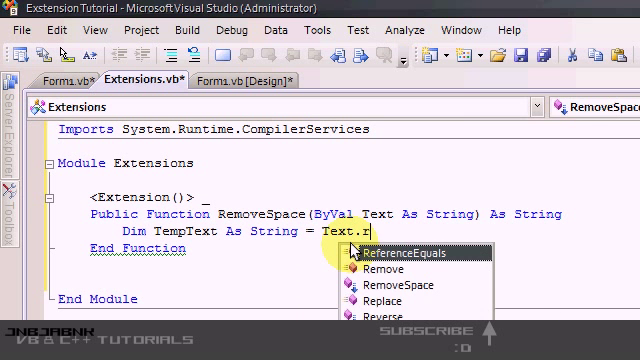
{"action": "type", "text": "ep"}
{"action": "key", "text": "BackSpace"}
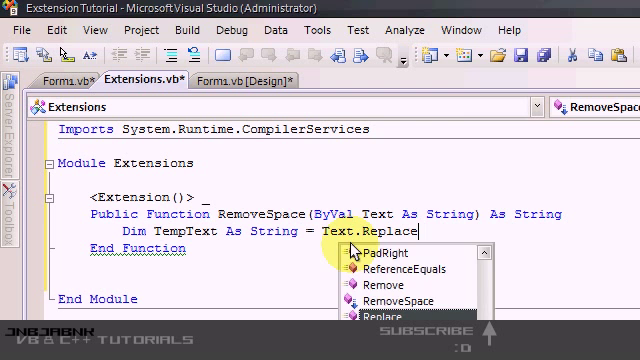
{"action": "type", "text": "(\" \""}
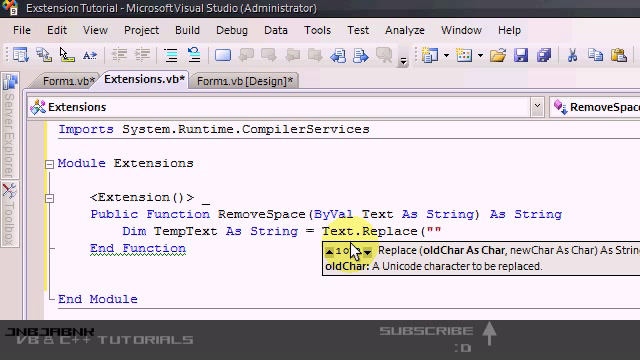
{"action": "type", "text": ","}
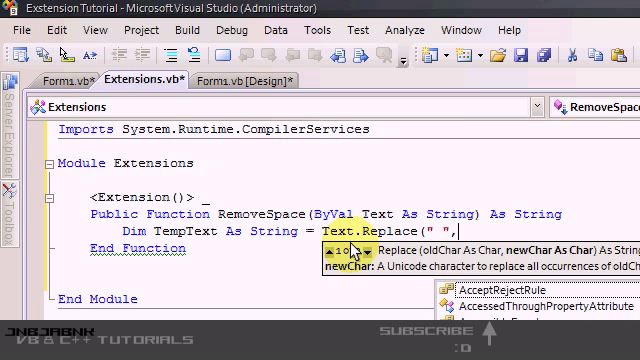
{"action": "type", "text": "\"\""}
{"action": "key", "text": "Return"}
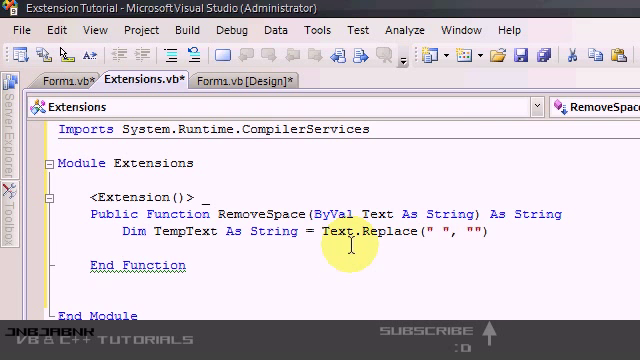
{"action": "type", "text": "Retru"}
{"action": "key", "text": "BackSpace"}
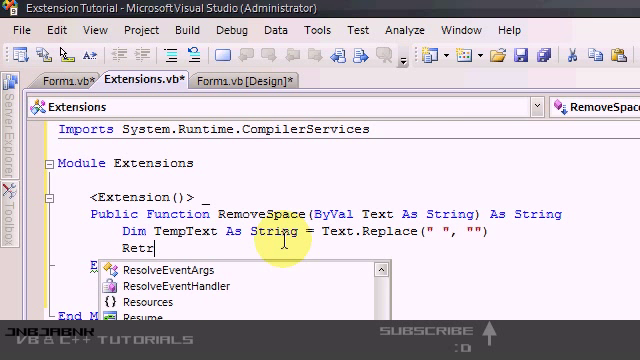
{"action": "key", "text": "BackSpace"}
{"action": "type", "text": "urn"}
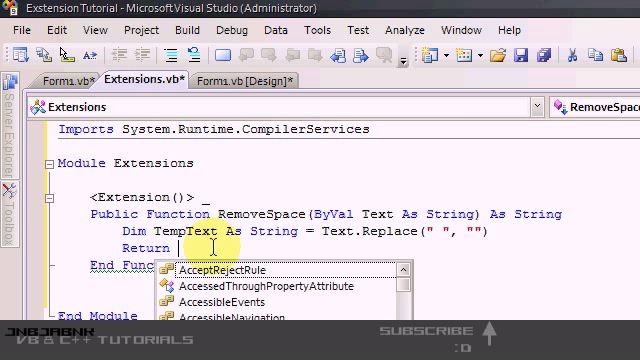
{"action": "type", "text": "te"}
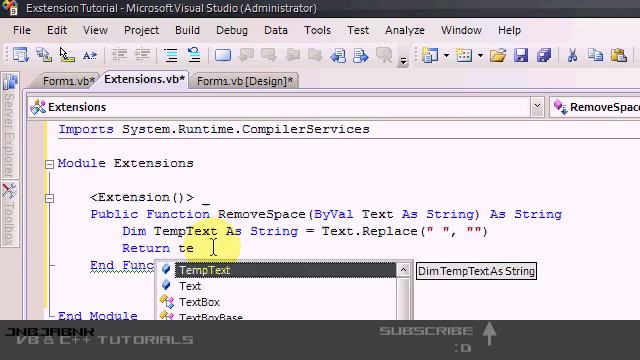
{"action": "type", "text": "mpText"}
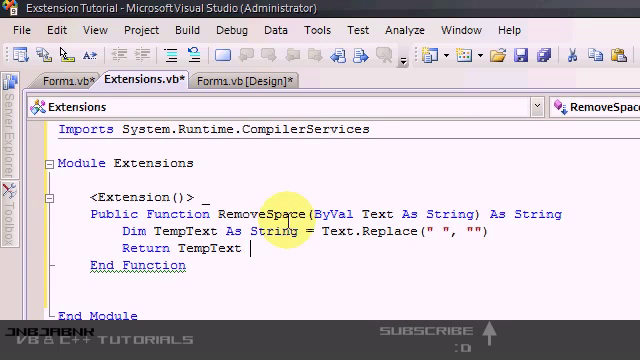
{"action": "key", "text": "Down"}
{"action": "key", "text": "Down"}
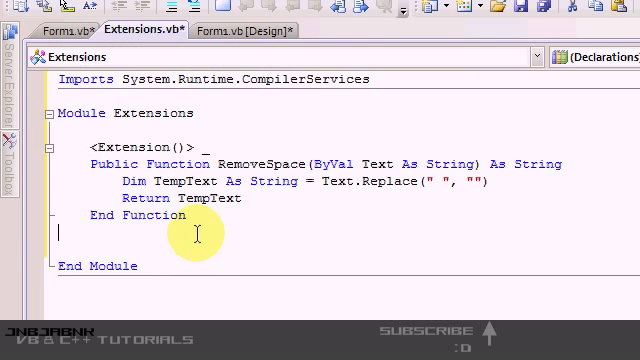
{"action": "key", "text": "Delete"}
{"action": "key", "text": "Delete"}
- Run the app, convert 'Hello Youtube How are you???' to 'HelloYoutubeHowareyou???', then close the form
{"action": "left_click", "coordinate": [243, 82]}
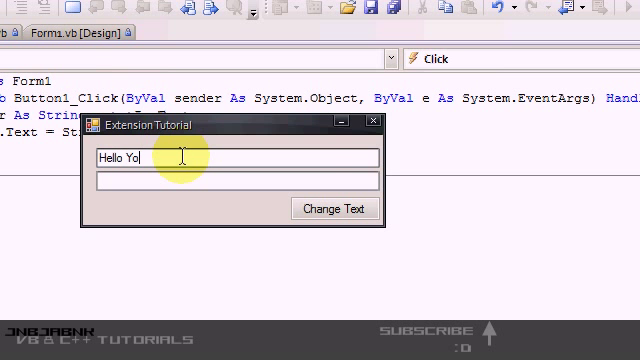
{"action": "left_click", "coordinate": [345, 211]}
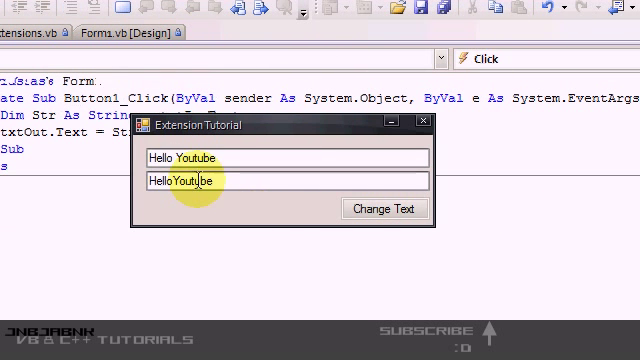
{"action": "left_click", "coordinate": [171, 180]}
{"action": "type", "text": "How are you???"}
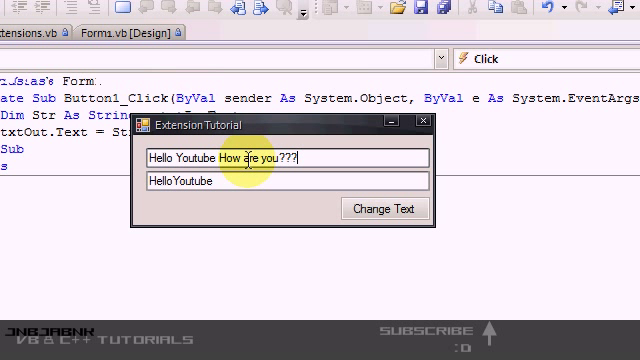
{"action": "left_click", "coordinate": [369, 210]}
{"action": "left_click_drag", "start_coordinate": [257, 181], "coordinate": [180, 180]}
{"action": "left_click", "coordinate": [381, 180]}
{"action": "left_click", "coordinate": [473, 122]}
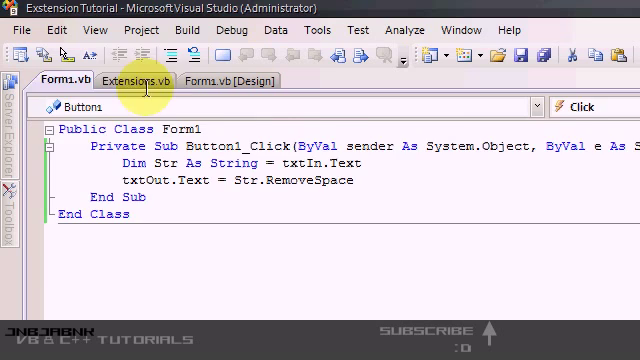
- Change Text.Replace(" ", "") to Text.Replace("Youtube", "***") and relaunch the app
{"action": "left_click", "coordinate": [146, 85]}
{"action": "left_click", "coordinate": [453, 238]}
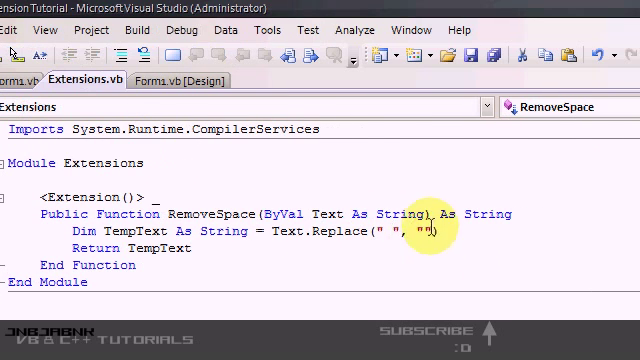
{"action": "left_click", "coordinate": [394, 231]}
{"action": "key", "text": "BackSpace"}
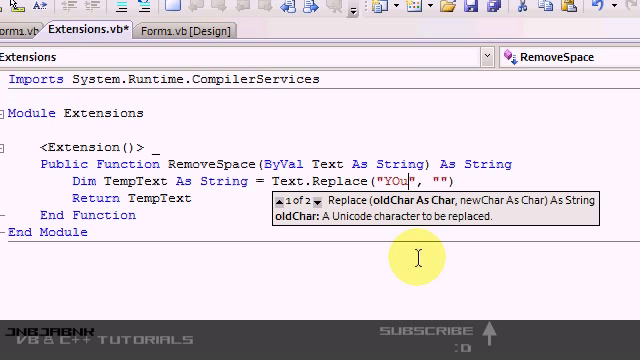
{"action": "type", "text": "be"}
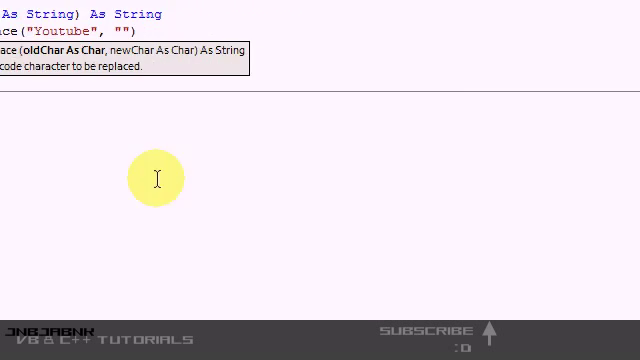
{"action": "left_click", "coordinate": [473, 181]}
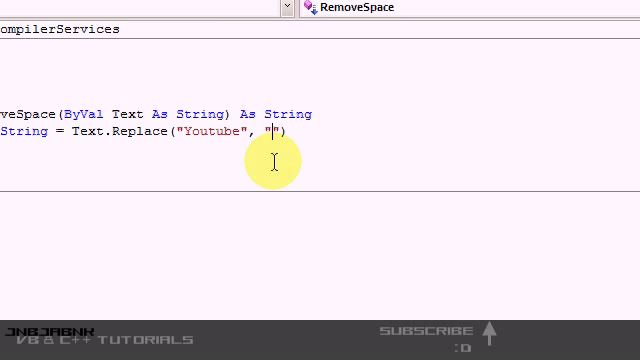
{"action": "type", "text": "*"}
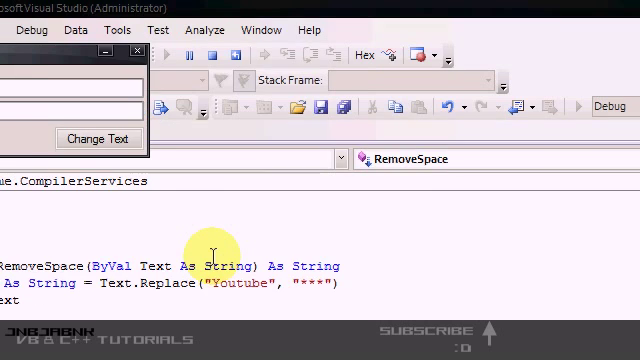
- Convert 'Hello Youtube' to 'Hello ***' in the running form, then close it
{"action": "left_click_drag", "start_coordinate": [224, 53], "coordinate": [400, 236]}
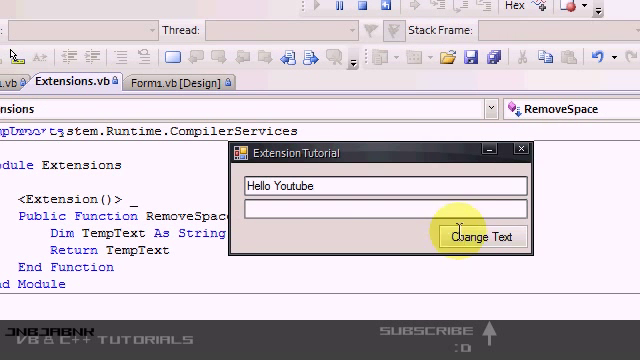
{"action": "left_click", "coordinate": [510, 285]}
{"action": "left_click_drag", "start_coordinate": [376, 258], "coordinate": [360, 257]}
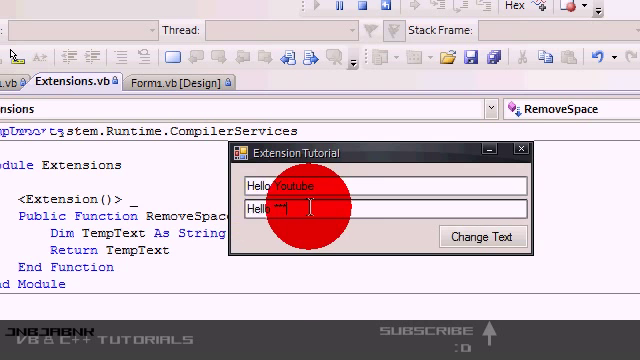
{"action": "left_click_drag", "start_coordinate": [312, 151], "coordinate": [452, 211]}
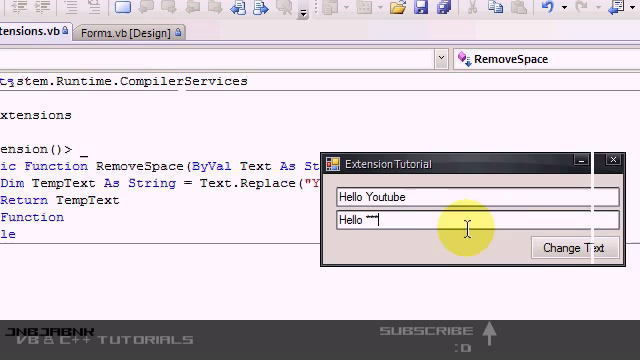
{"action": "left_click_drag", "start_coordinate": [503, 162], "coordinate": [500, 121]}
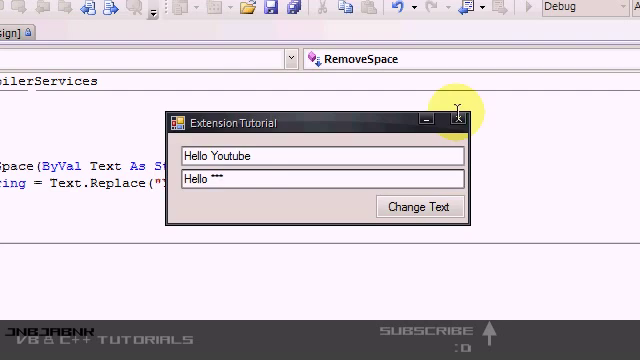
{"action": "left_click", "coordinate": [458, 119]}
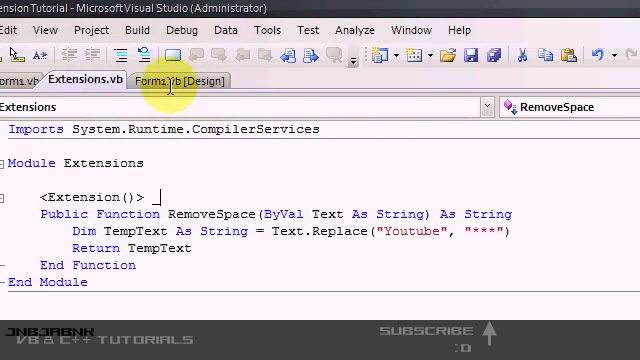
- Add a blank line after End Function in Extensions and return to Form1's design view
{"action": "left_click", "coordinate": [172, 81]}
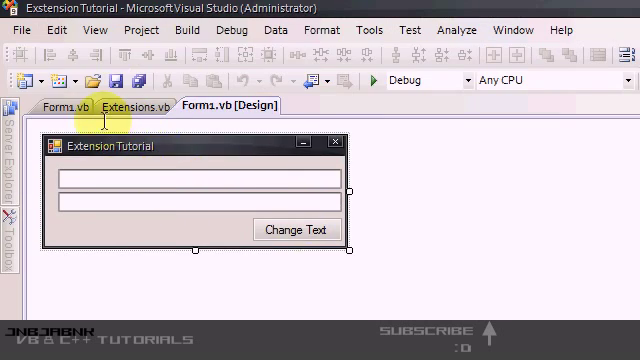
{"action": "left_click", "coordinate": [74, 107]}
{"action": "left_click", "coordinate": [162, 79]}
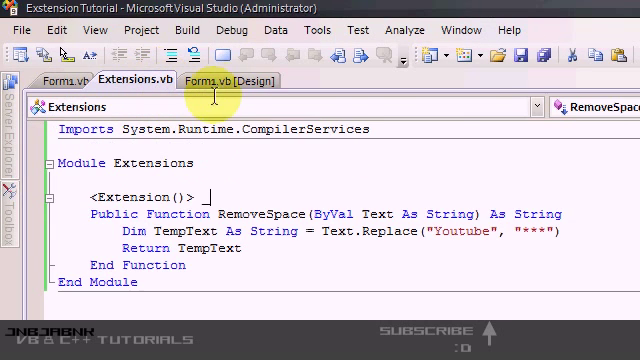
{"action": "left_click", "coordinate": [209, 265]}
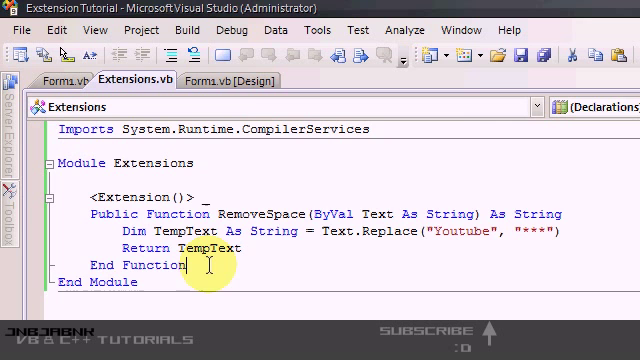
{"action": "key", "text": "Return"}
{"action": "left_click", "coordinate": [240, 82]}
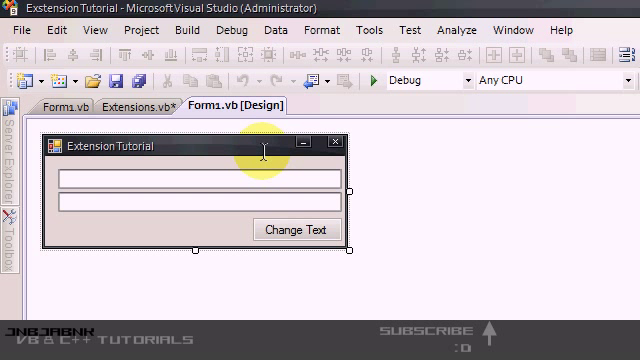
- Click around the form designer and close the Test Results panel at the bottom
{"action": "left_click", "coordinate": [229, 143]}
{"action": "left_click", "coordinate": [68, 157]}
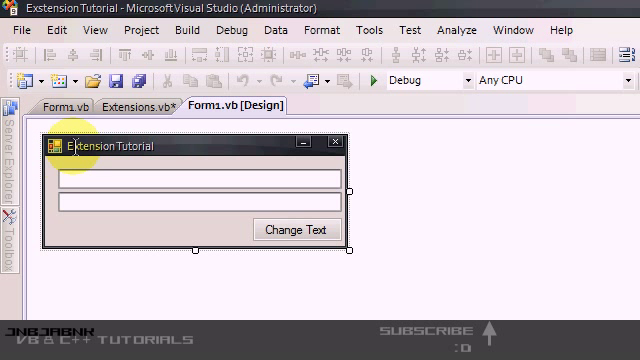
{"action": "left_click", "coordinate": [224, 143]}
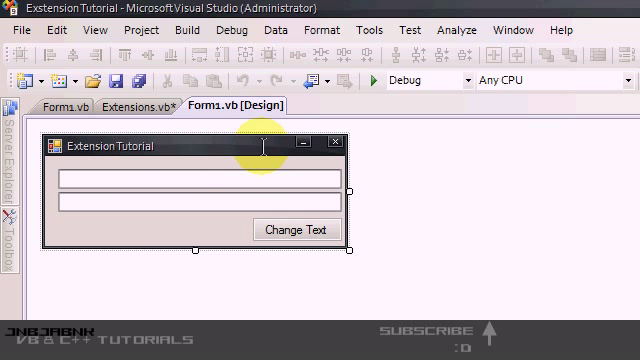
{"action": "left_click", "coordinate": [213, 144]}
{"action": "left_click", "coordinate": [221, 146]}
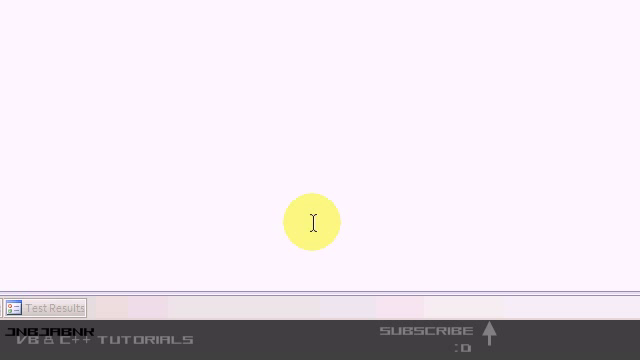
{"action": "left_click", "coordinate": [211, 333]}
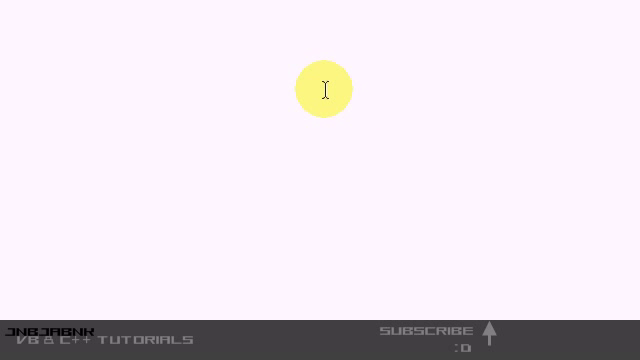